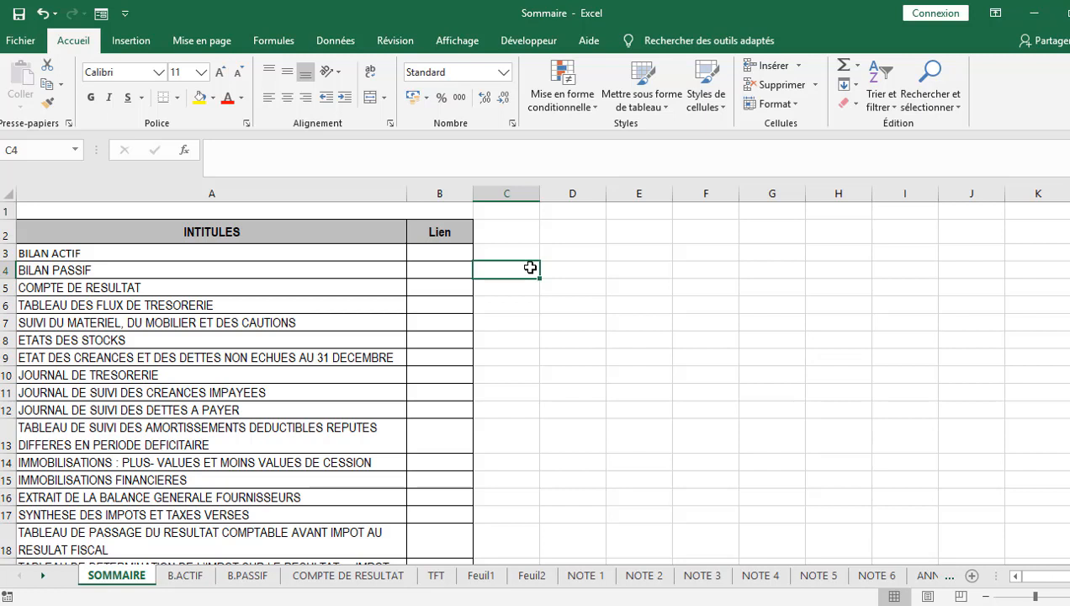
click(441, 255)
click(444, 284)
click(440, 330)
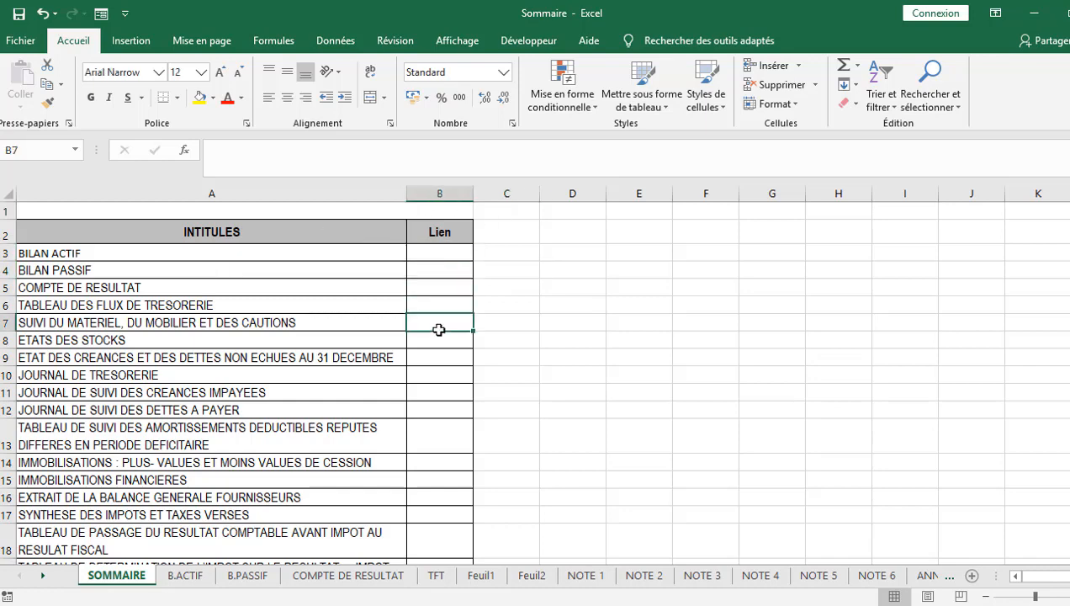
click(435, 375)
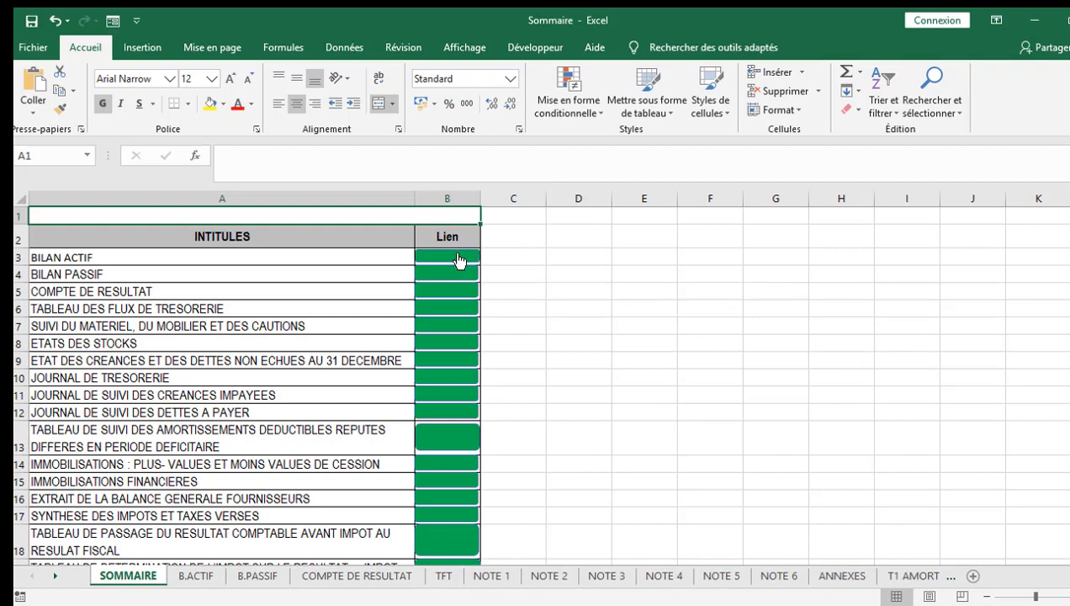
- Follow the BILAN ACTIF link in the summary to its sheet and return to the summary
click(460, 261)
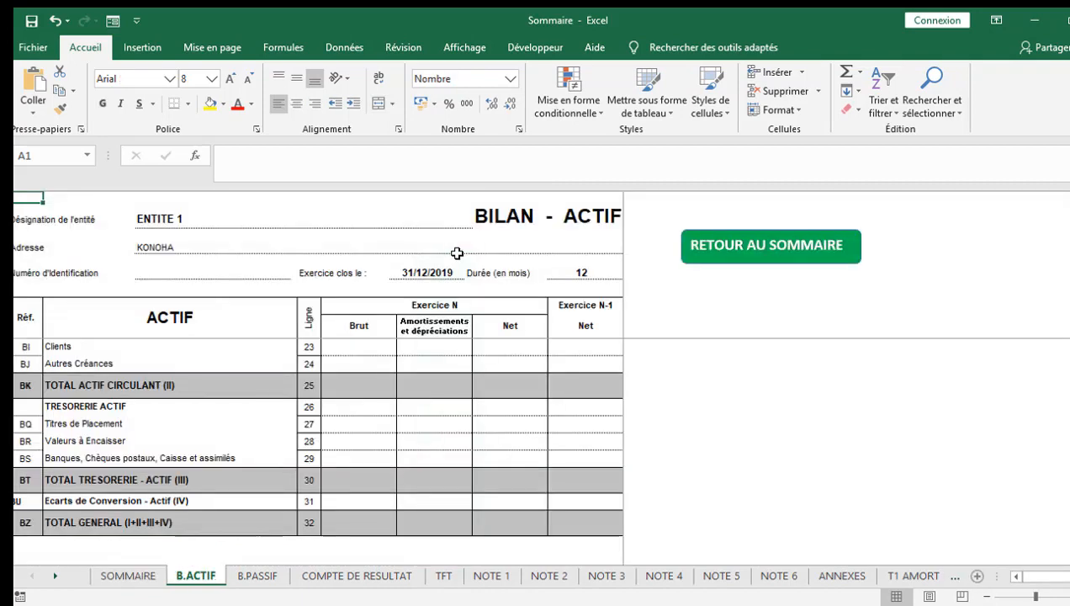
click(731, 239)
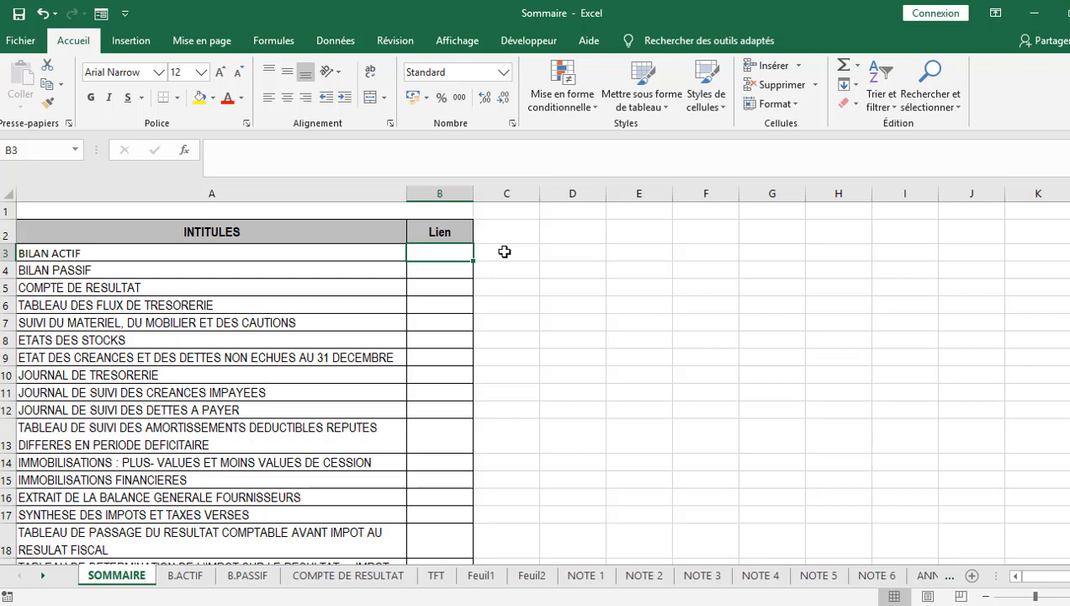
click(423, 277)
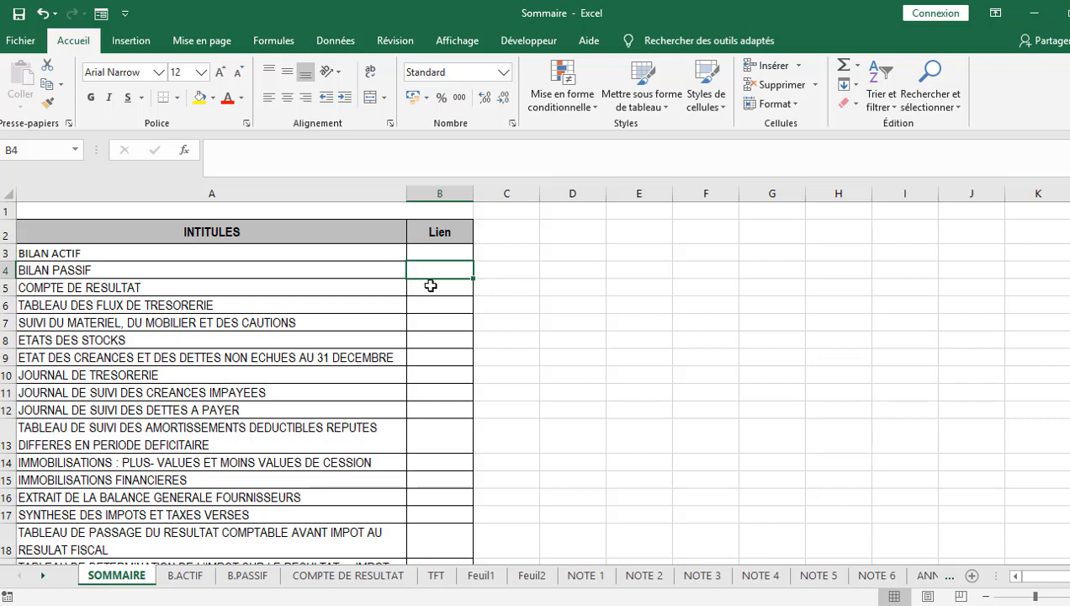
click(430, 286)
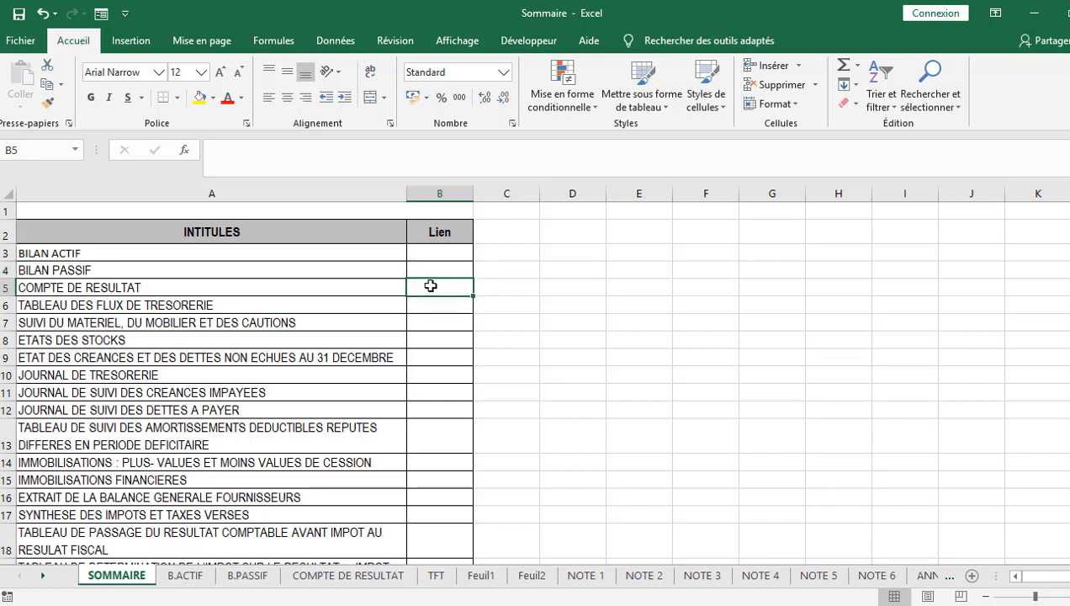
click(477, 267)
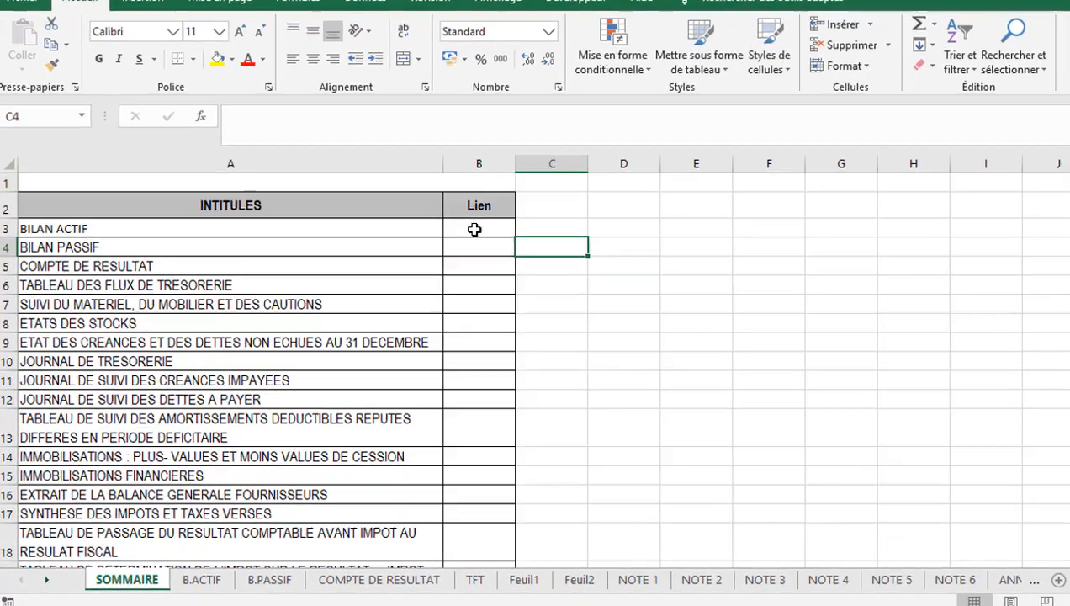
click(440, 254)
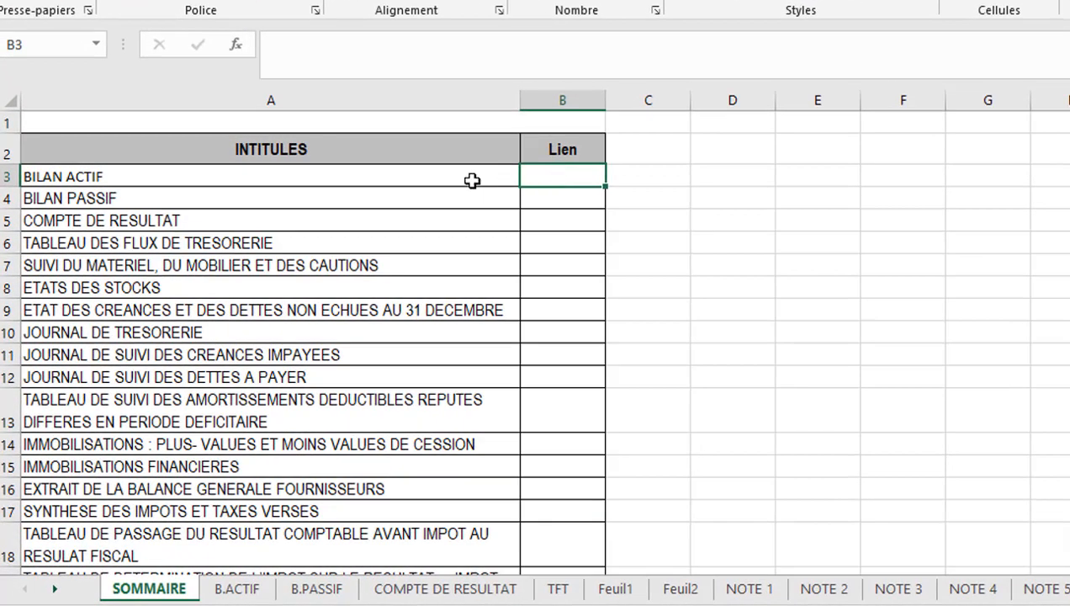
- Examine the sheet titles listed under INTITULES, from BILAN ACTIF down to the tax determination tables
click(414, 179)
click(220, 331)
click(219, 222)
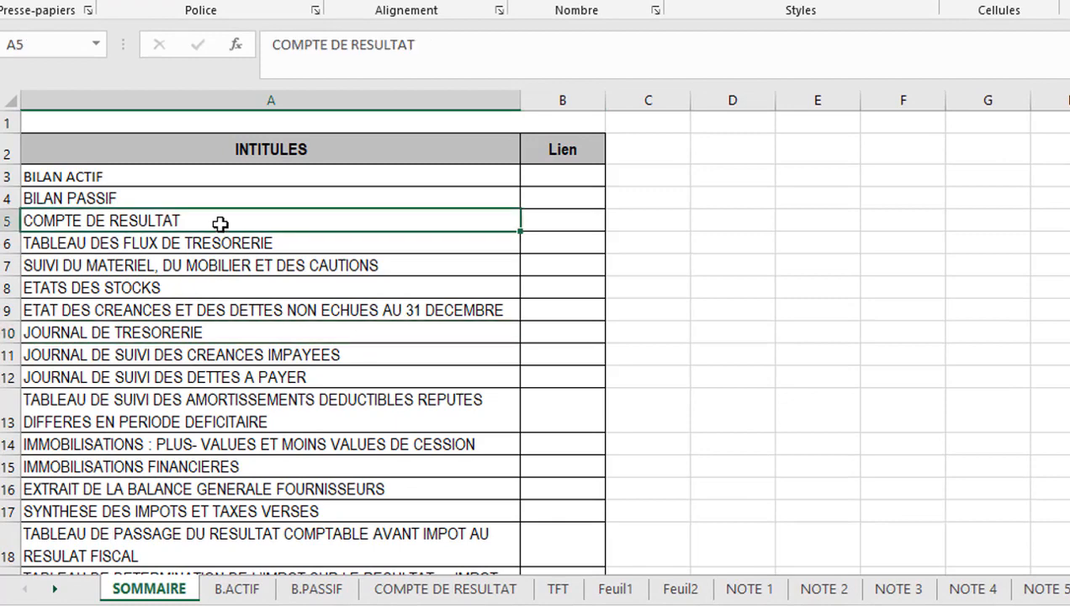
click(207, 323)
click(202, 428)
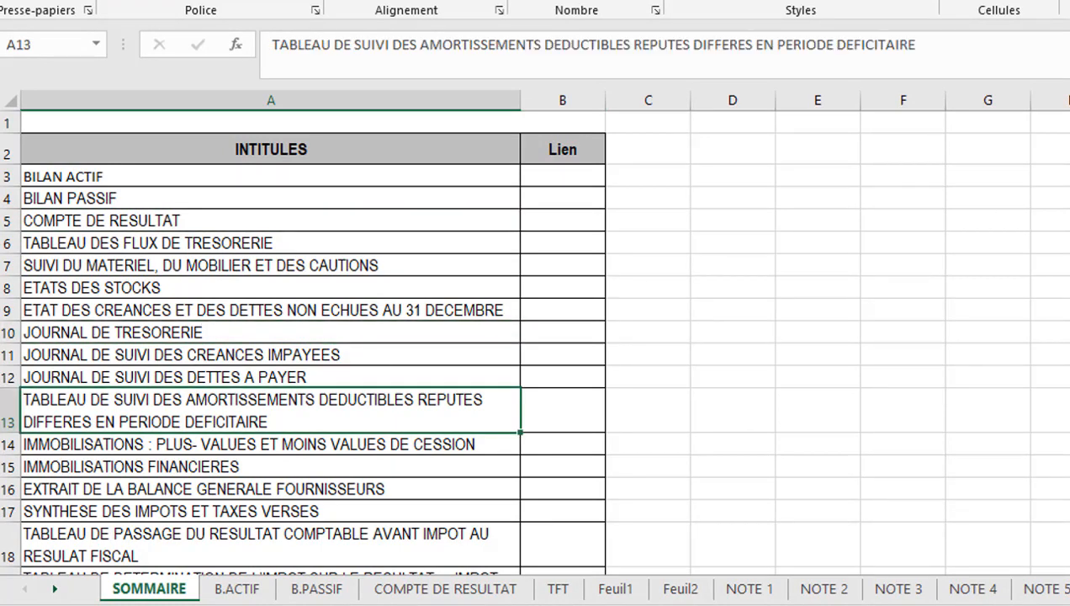
scroll(538, 336, down, 2)
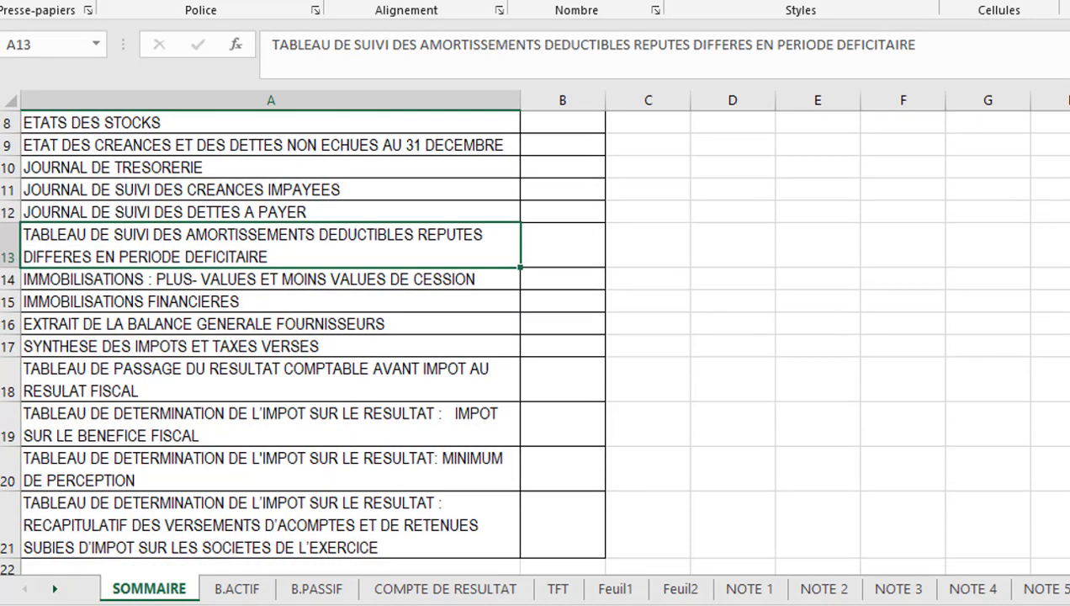
click(108, 508)
click(185, 473)
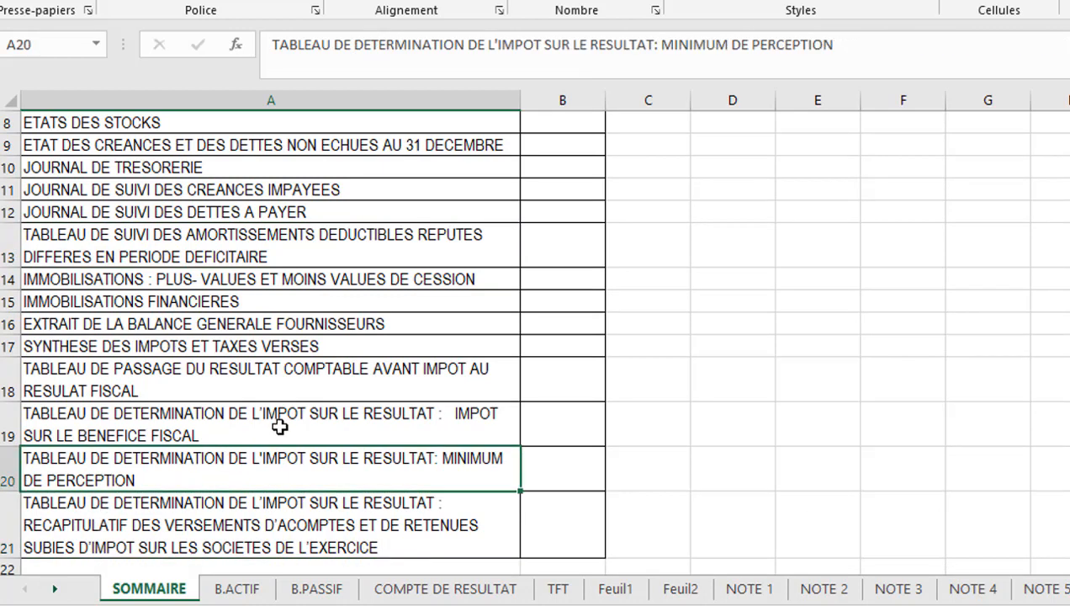
click(280, 428)
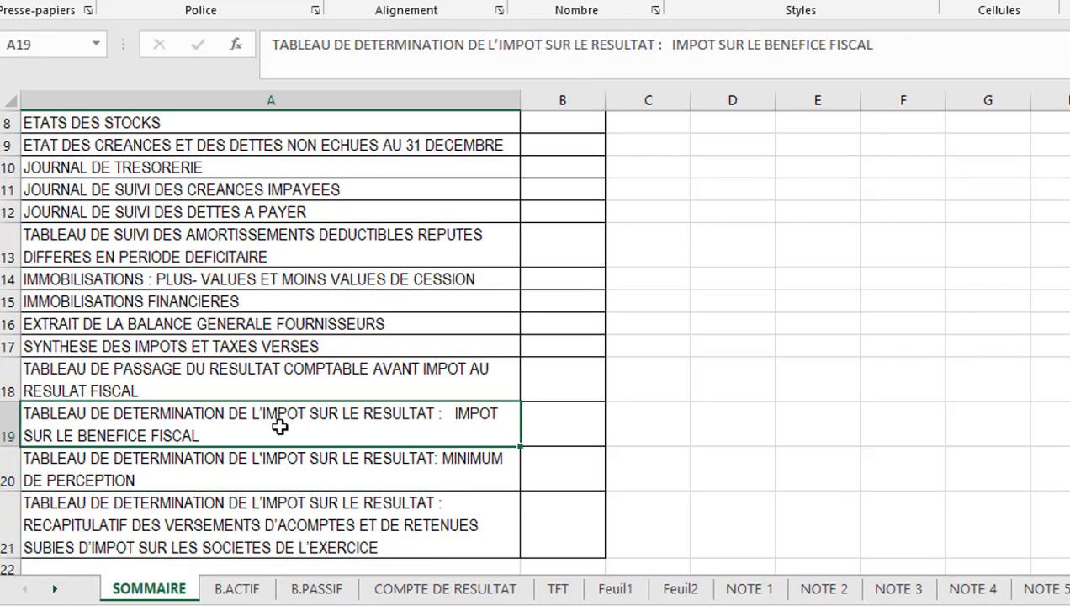
key(Up)
key(Up)
key(Up)
key(Up)
key(Up)
key(Up)
key(Up)
key(Up)
key(Up)
key(Up)
key(Up)
key(Up)
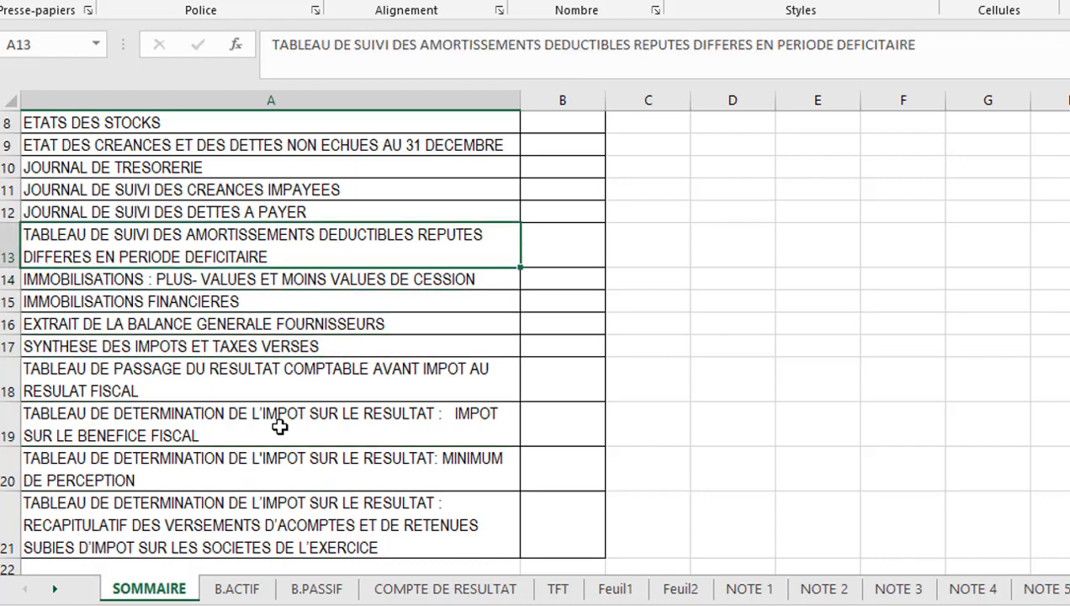
key(Up)
key(Up)
key(Up)
key(Up)
key(Up)
key(Up)
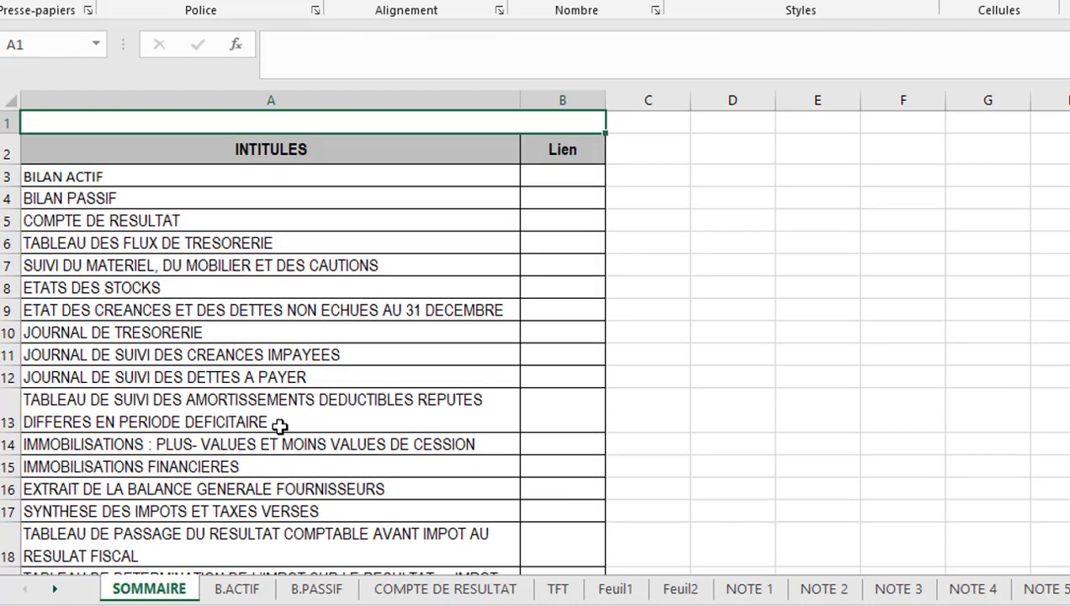
key(Down)
key(Down)
key(Down)
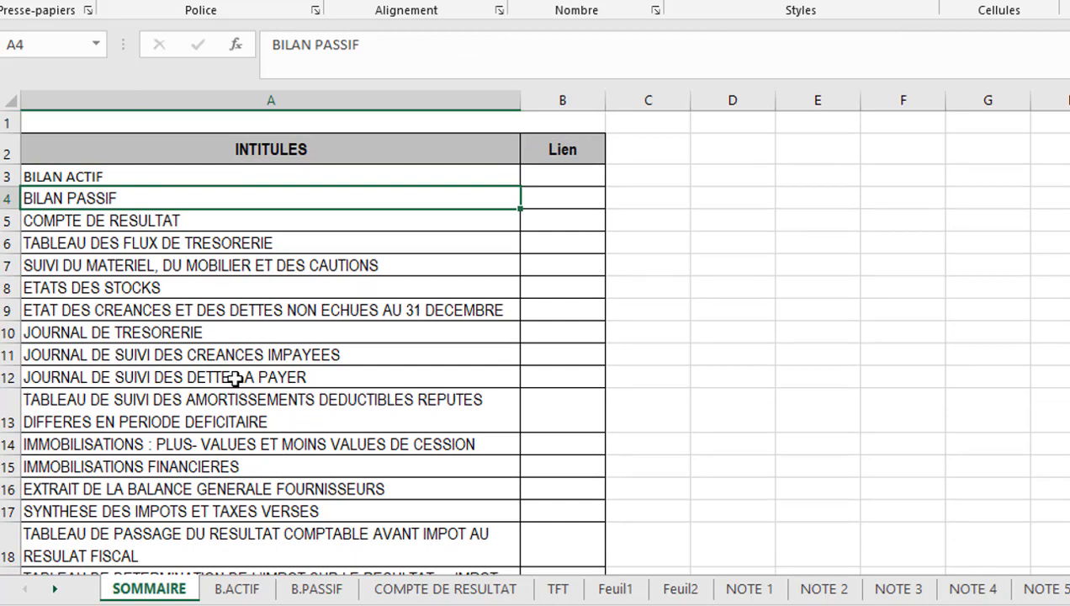
click(79, 174)
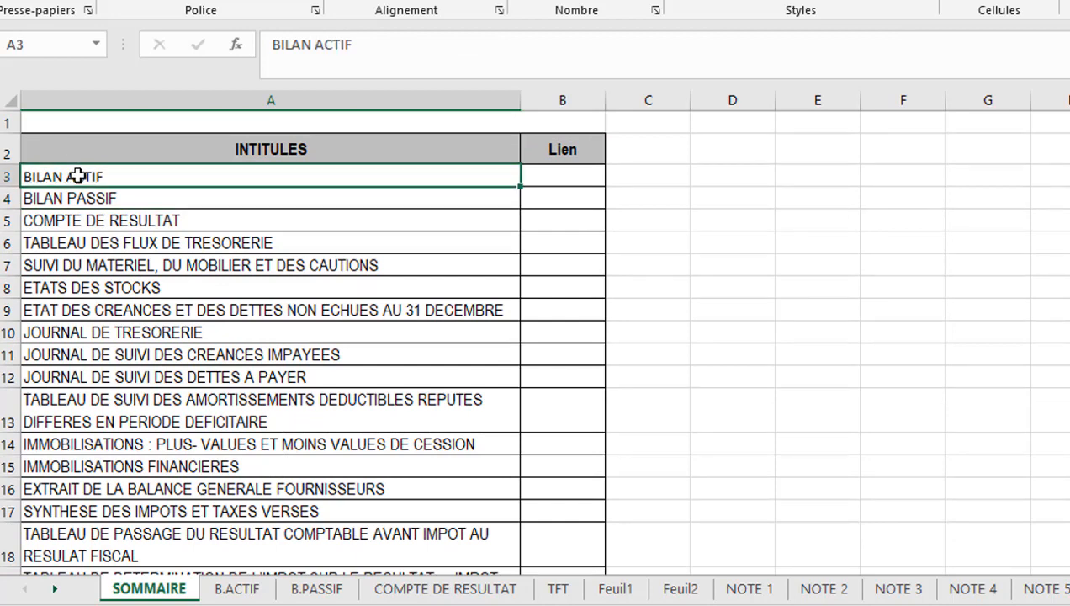
click(182, 220)
click(218, 244)
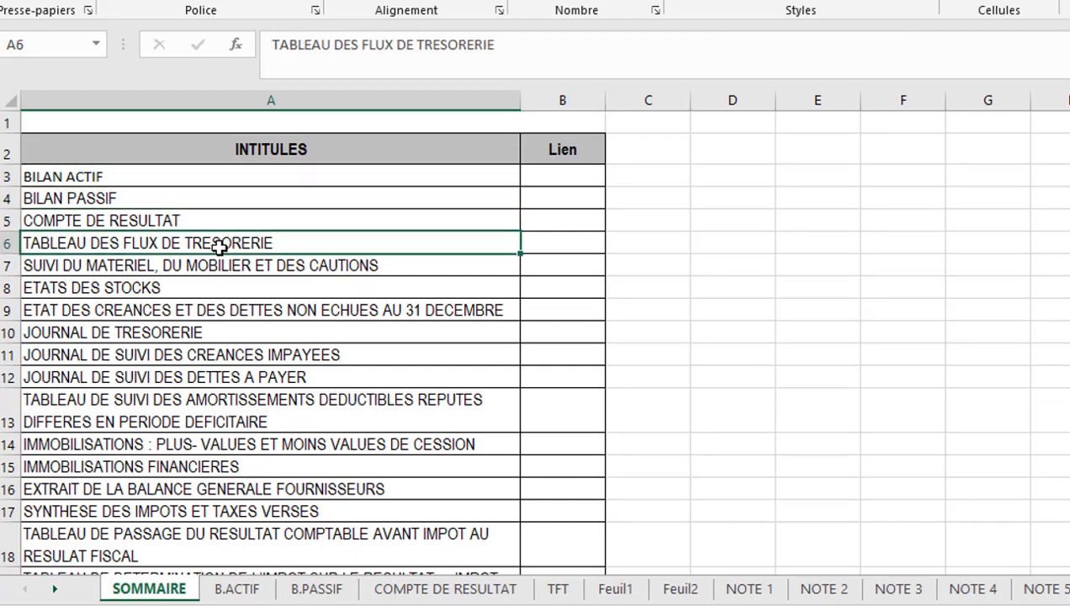
- Draw a rounded rectangle about 0.48 cm high and 2.04 cm wide over cell B3, beside BILAN ACTIF
click(562, 177)
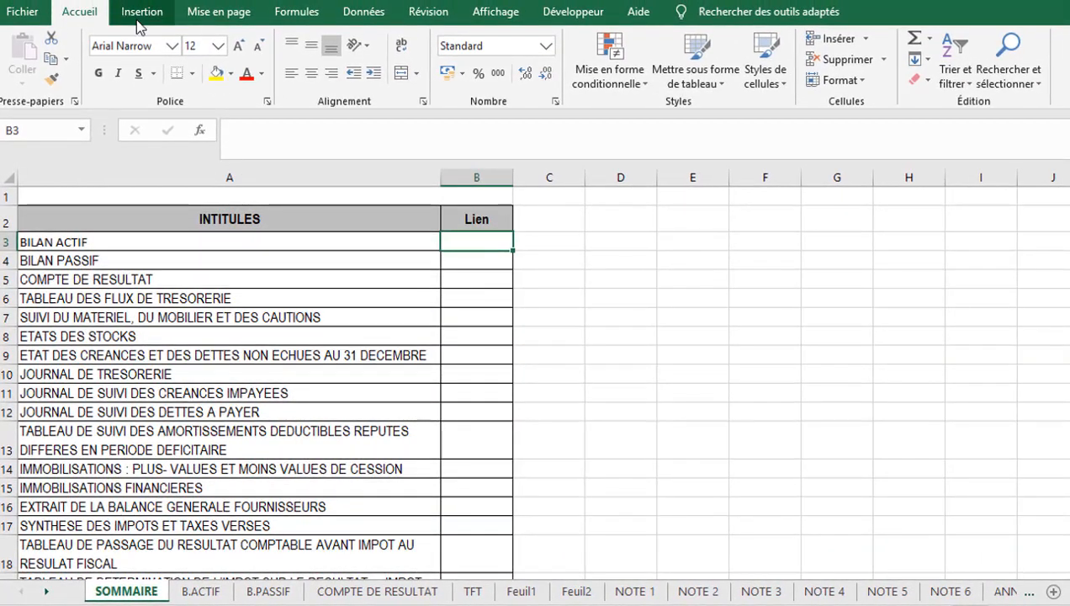
click(140, 21)
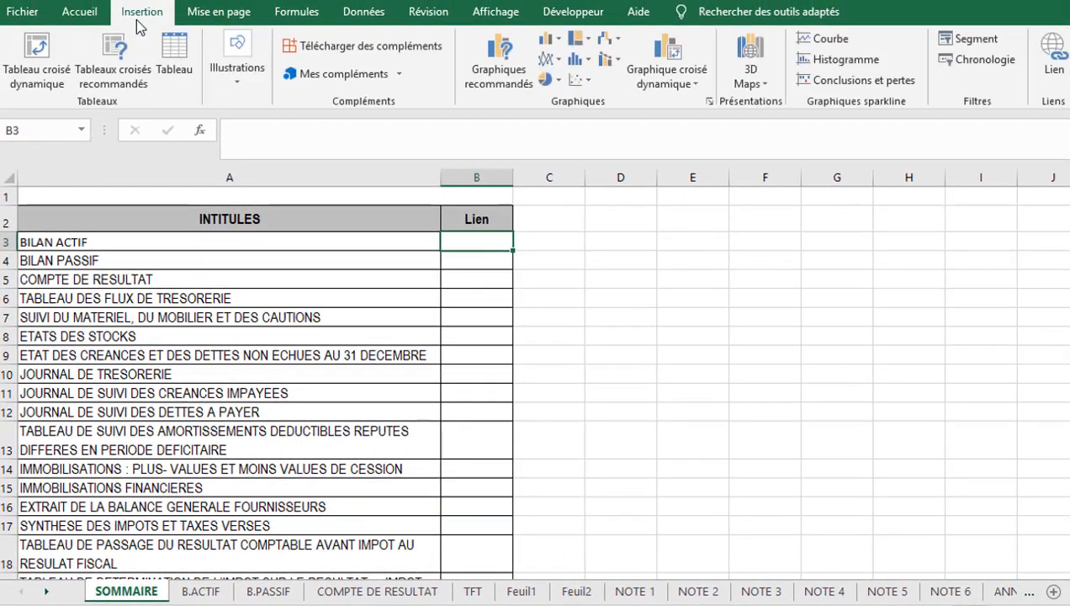
click(236, 77)
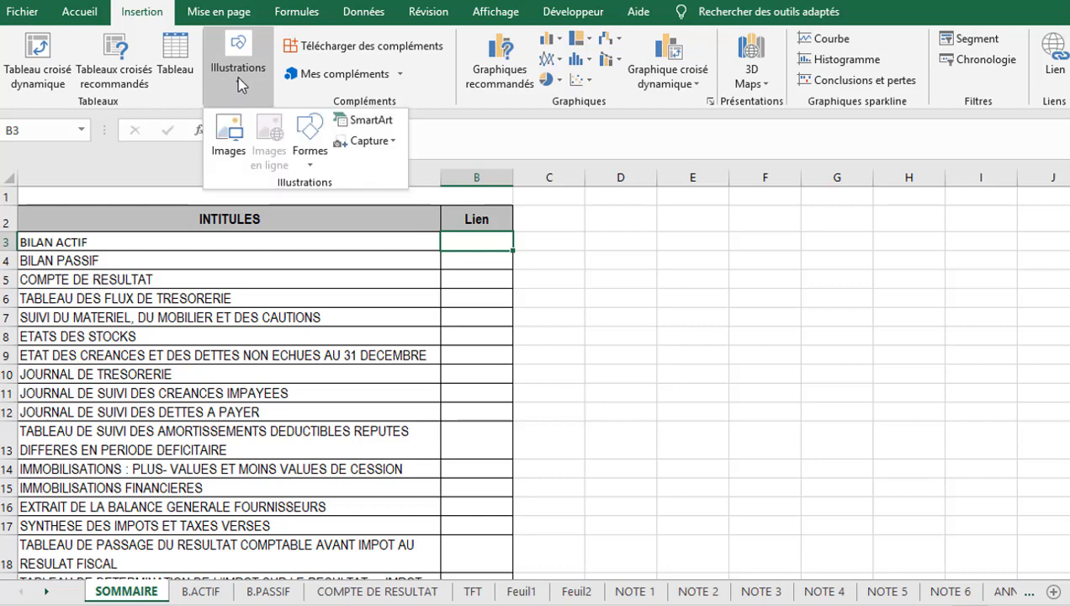
click(311, 139)
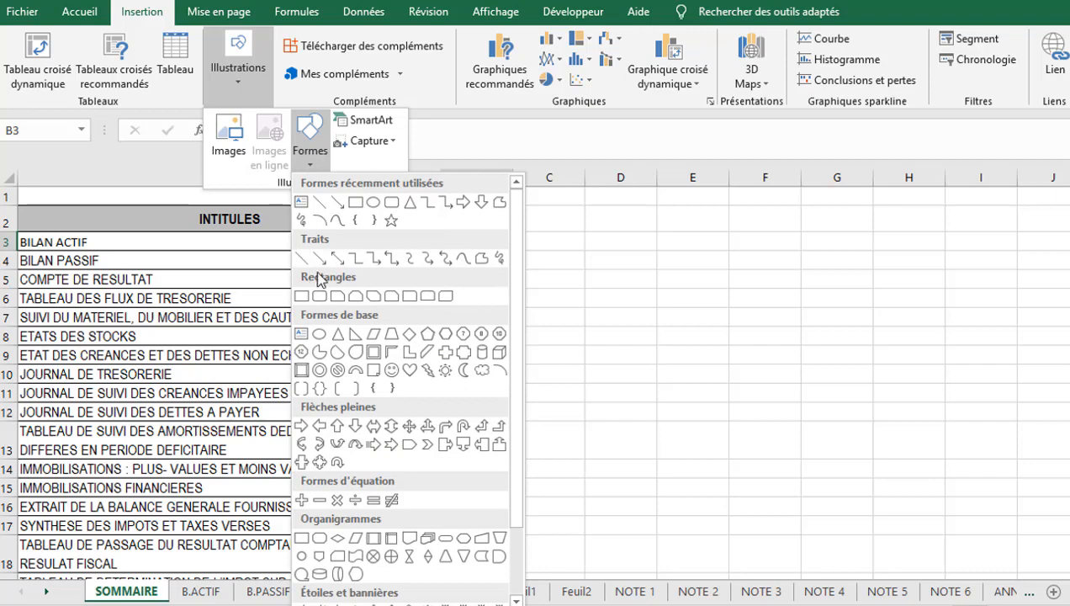
click(321, 300)
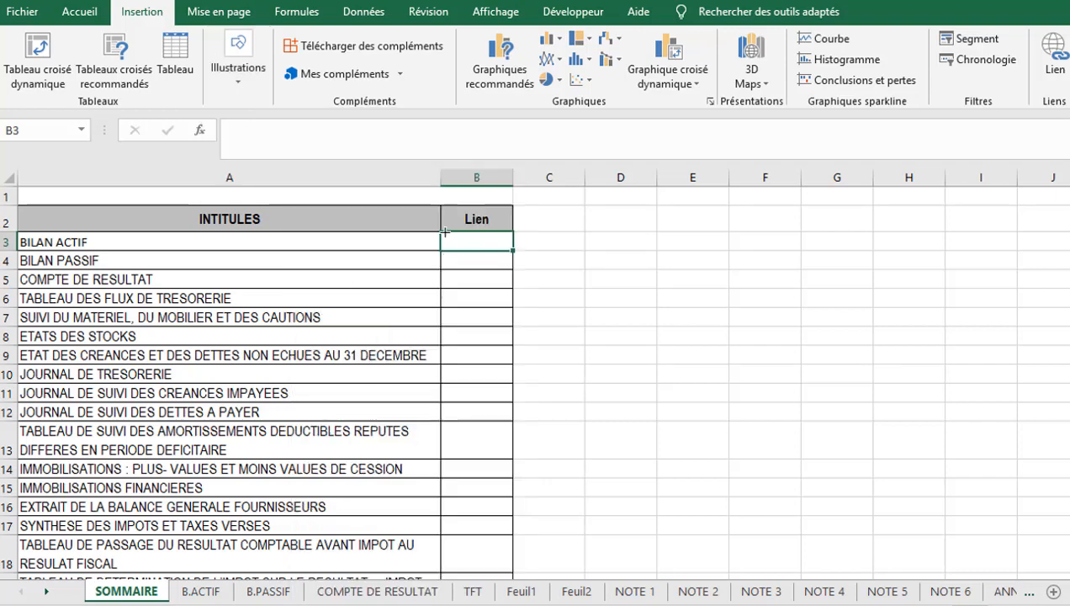
drag(441, 232, 510, 249)
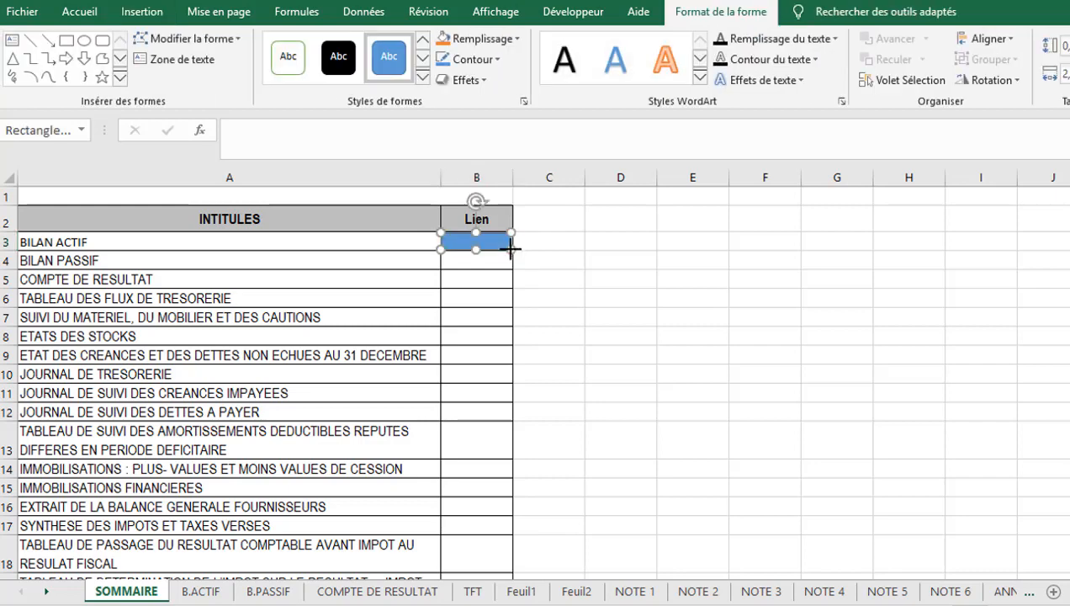
- Fill the rounded rectangle in B3 with the standard green colour
click(516, 40)
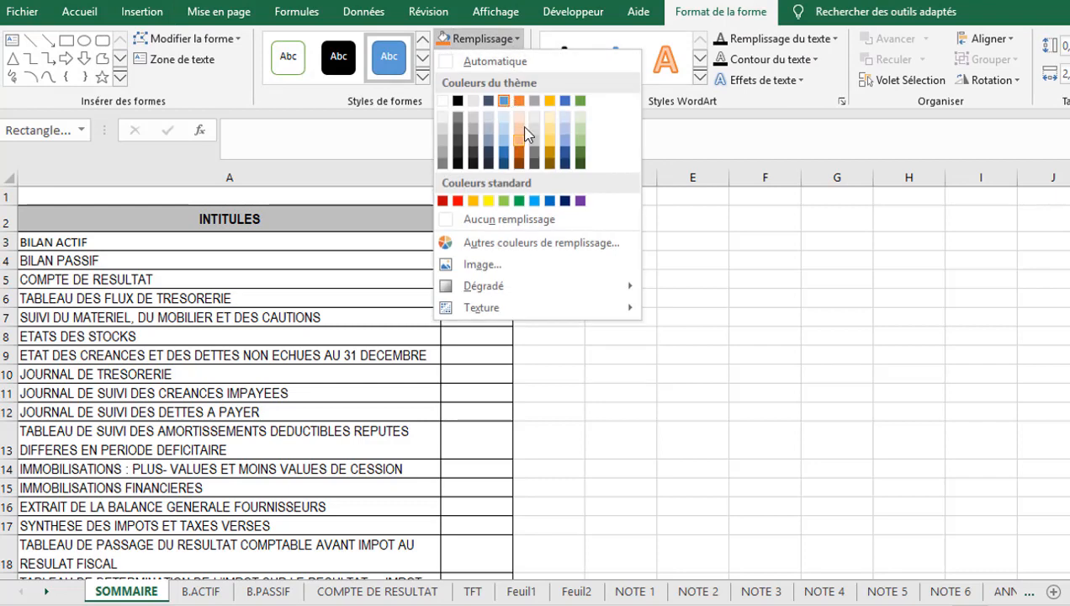
click(581, 150)
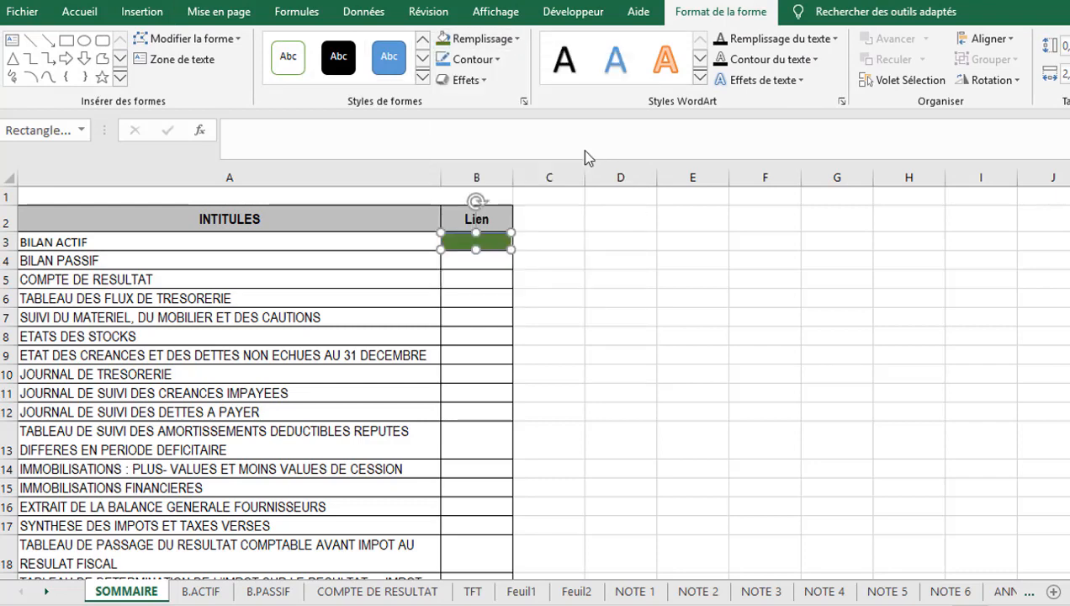
click(499, 44)
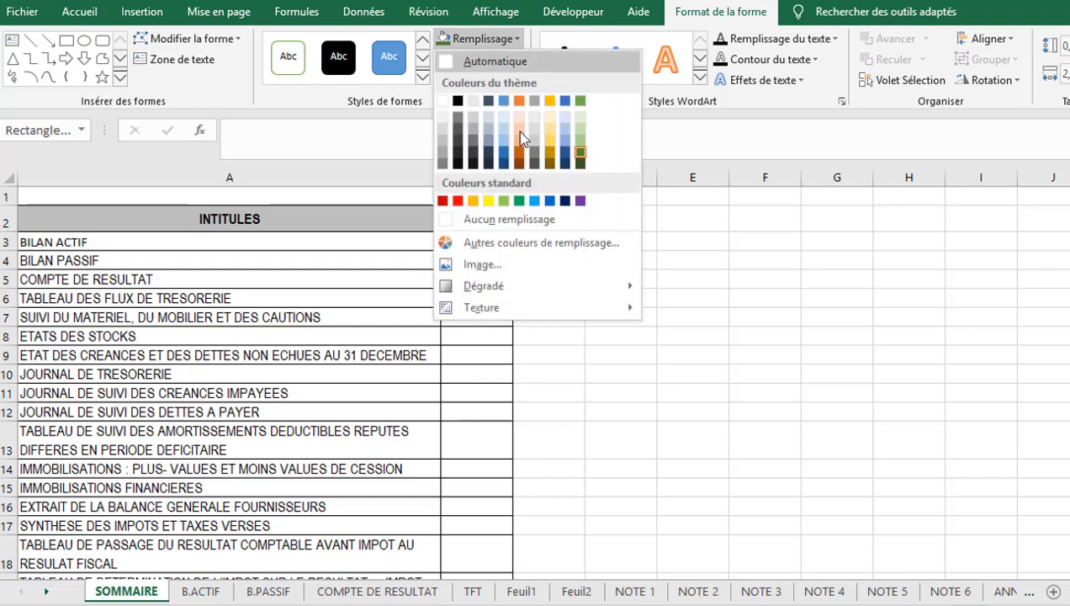
click(517, 202)
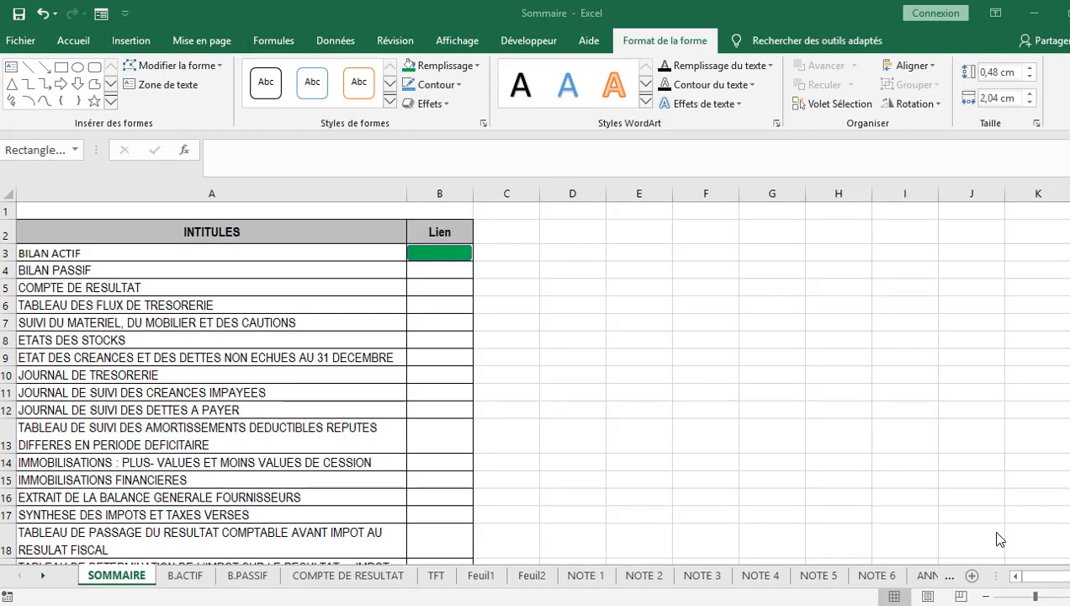
- Copy the green rectangle from B3 into each remaining cell of the Lien column, from B4 to B21
click(435, 261)
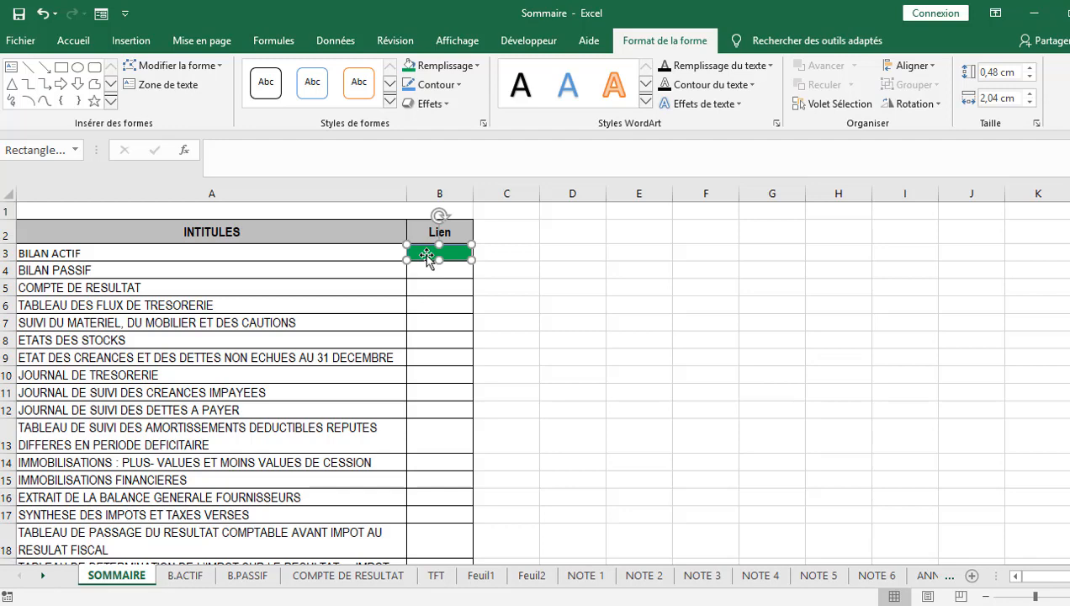
click(425, 268)
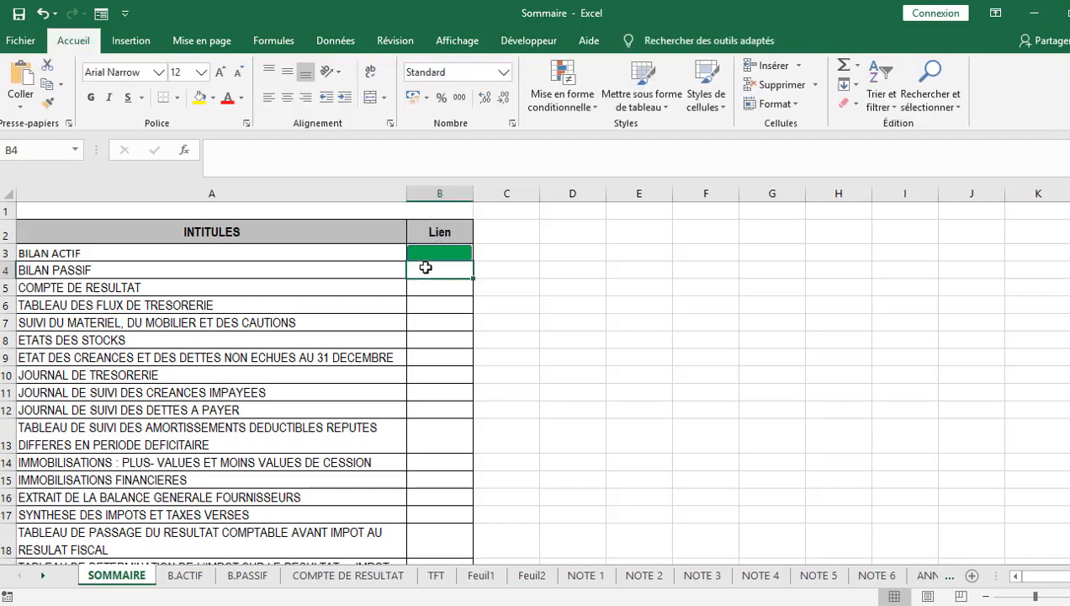
key(ctrl+v)
click(421, 287)
key(ctrl+v)
click(420, 304)
key(ctrl+v)
click(419, 326)
key(ctrl+v)
click(421, 344)
key(ctrl+v)
click(424, 360)
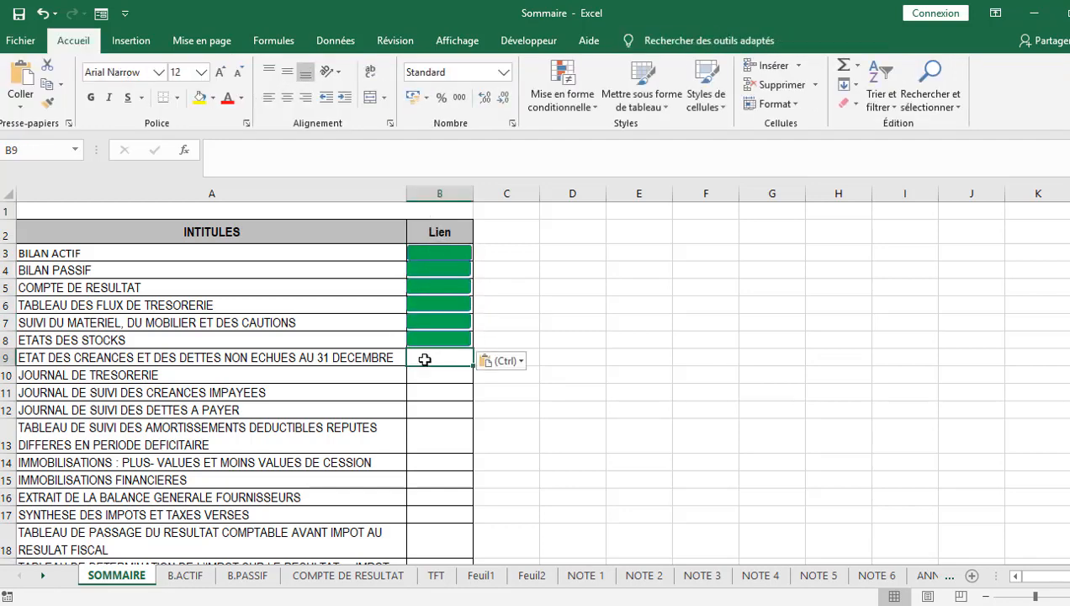
key(ctrl+v)
click(429, 377)
key(ctrl+v)
click(434, 397)
key(ctrl+v)
key(ctrl+v)
click(428, 480)
key(ctrl+v)
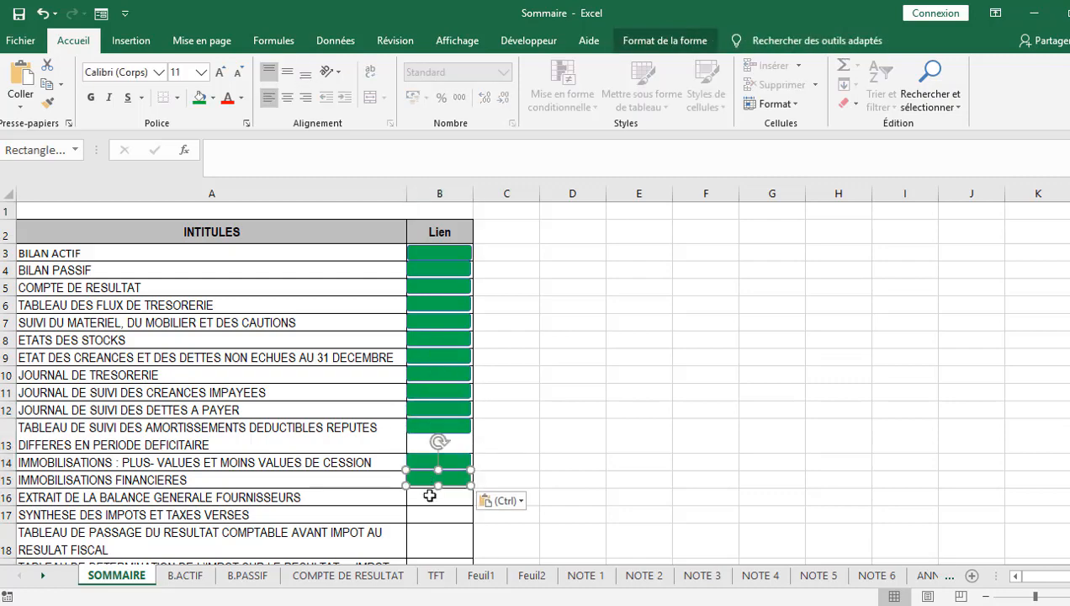
click(430, 497)
key(ctrl+v)
click(430, 515)
key(ctrl+v)
click(430, 533)
key(ctrl+v)
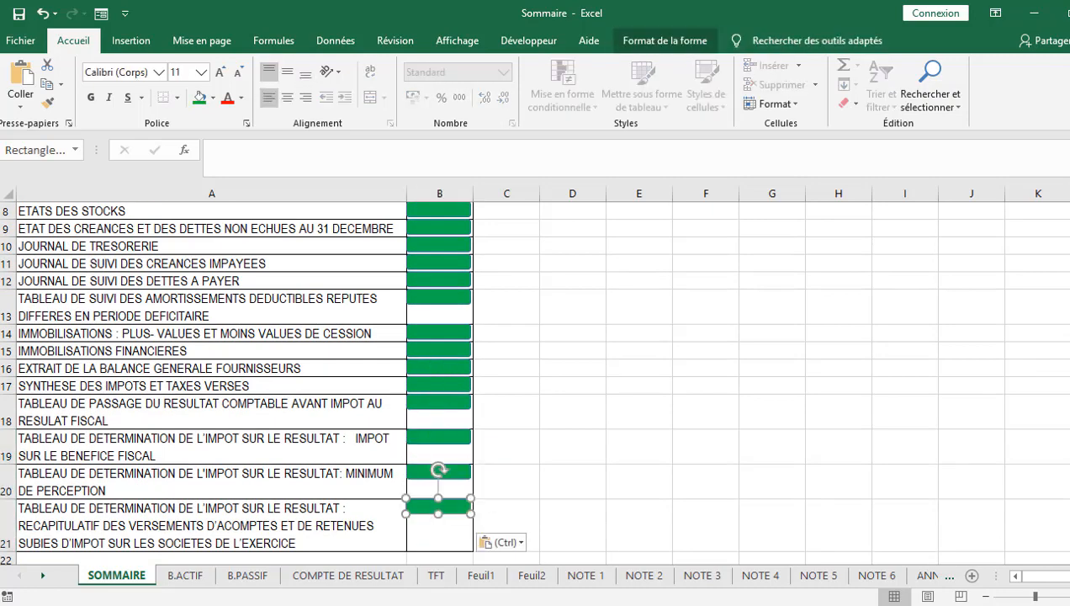
- Adjust the size of the green rectangle beside BILAN ACTIF to fit cell B3
scroll(429, 482, up, 3)
click(462, 252)
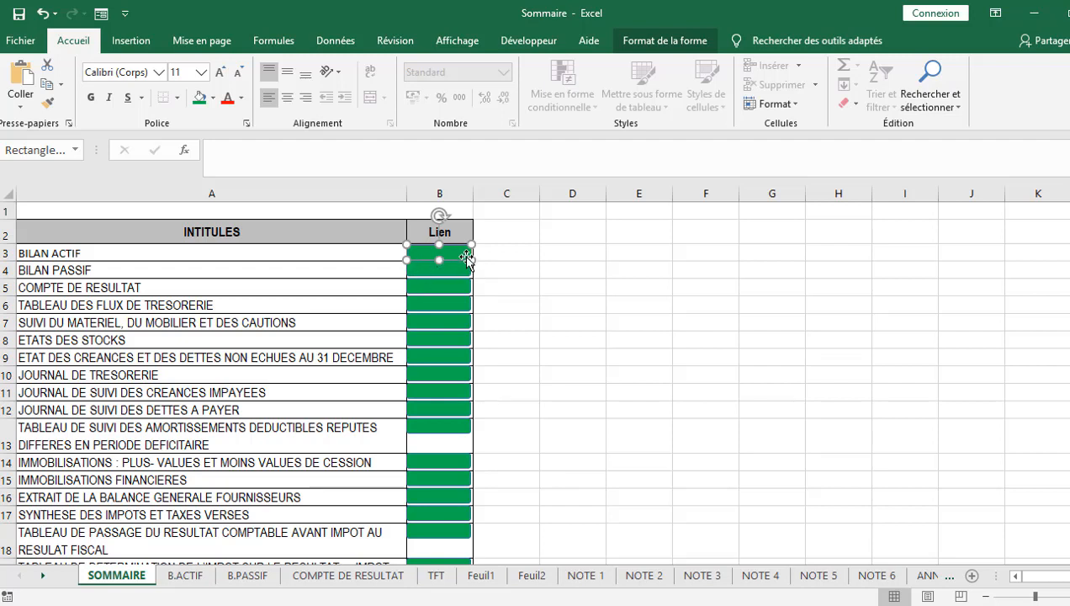
drag(469, 257, 468, 255)
click(460, 267)
click(515, 337)
- Enlarge the green rectangles in B13, B18, B19, B20 and B21 to fit their taller rows
drag(430, 427, 473, 448)
drag(473, 427, 471, 441)
scroll(472, 421, down, 2)
click(439, 419)
click(439, 454)
drag(471, 461, 471, 476)
drag(472, 497, 470, 509)
click(440, 524)
drag(471, 531, 471, 349)
click(656, 332)
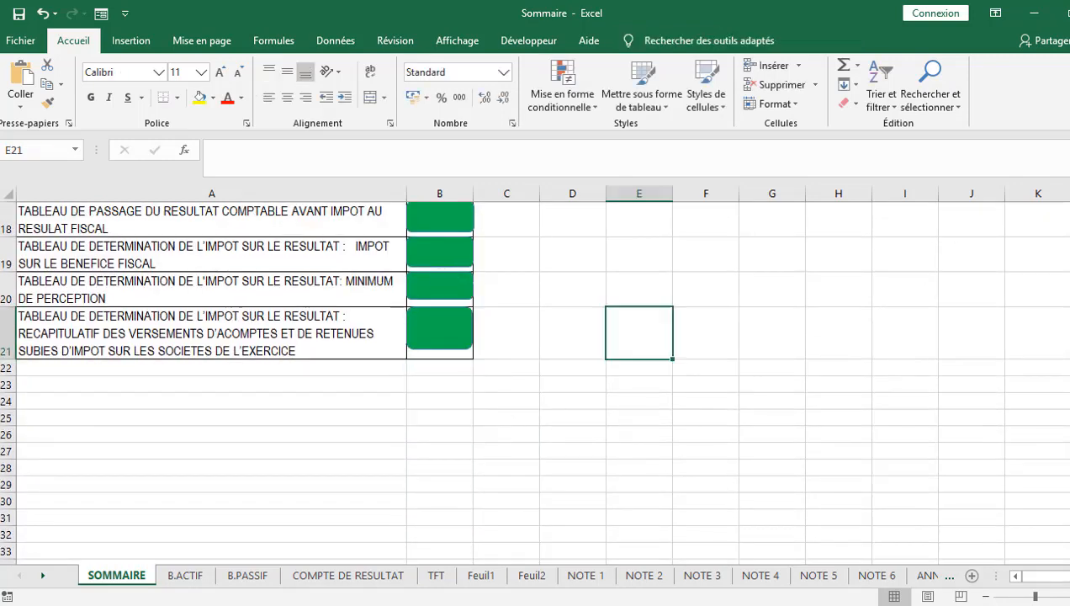
- Enlarge the green rectangle in B18 so it fills the height of its row
scroll(469, 522, up, 5)
click(469, 521)
mouse_move(469, 522)
mouse_down()
mouse_move(478, 573)
mouse_move(469, 533)
mouse_up()
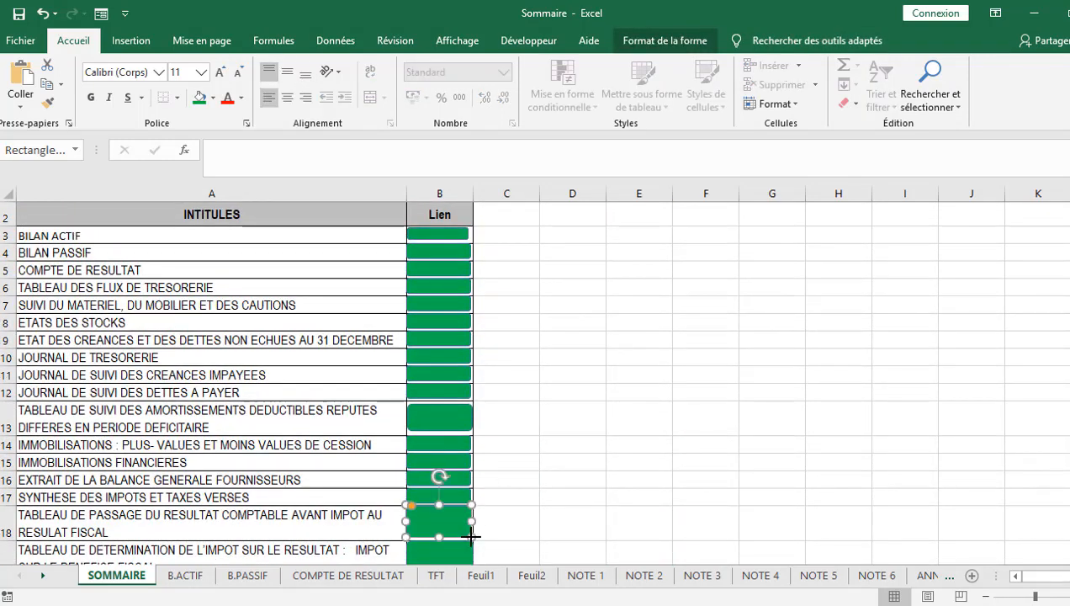
click(525, 484)
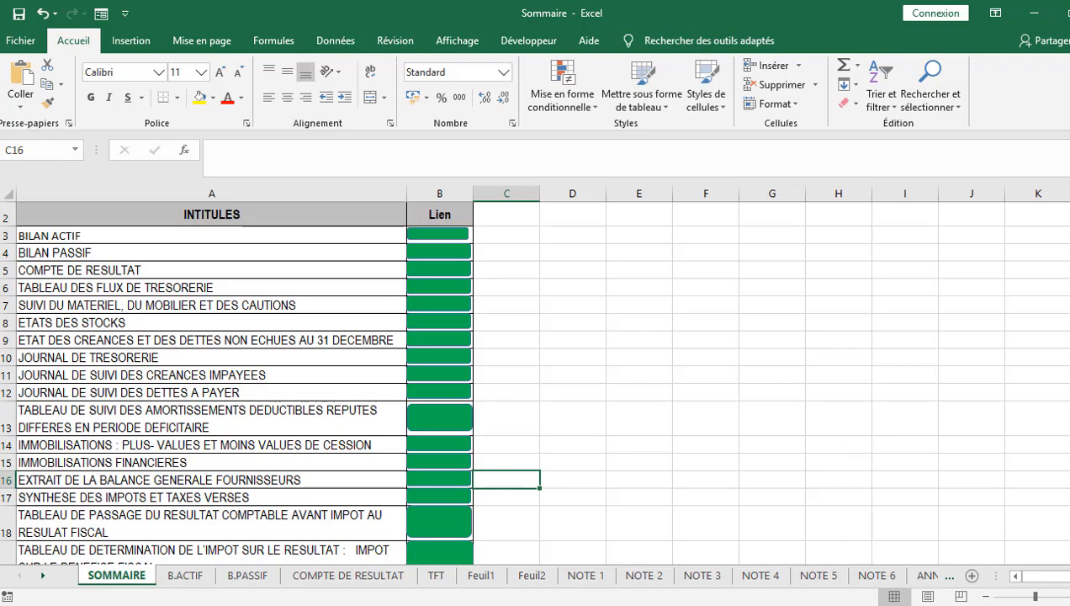
- Widen the green rectangle beside BILAN ACTIF to fill the full width of cell B3
scroll(539, 379, up, 1)
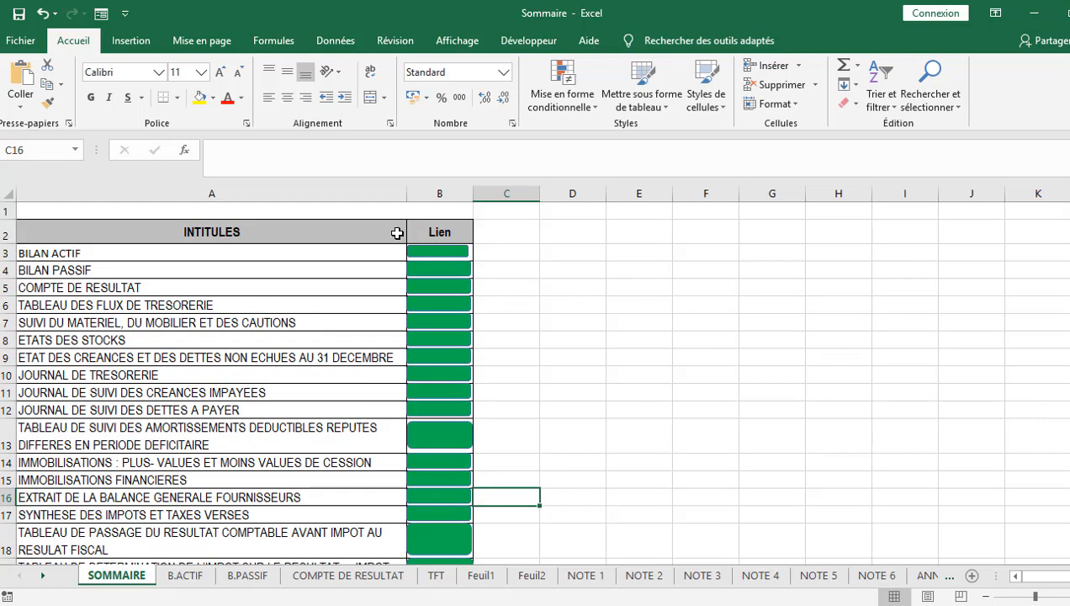
click(437, 250)
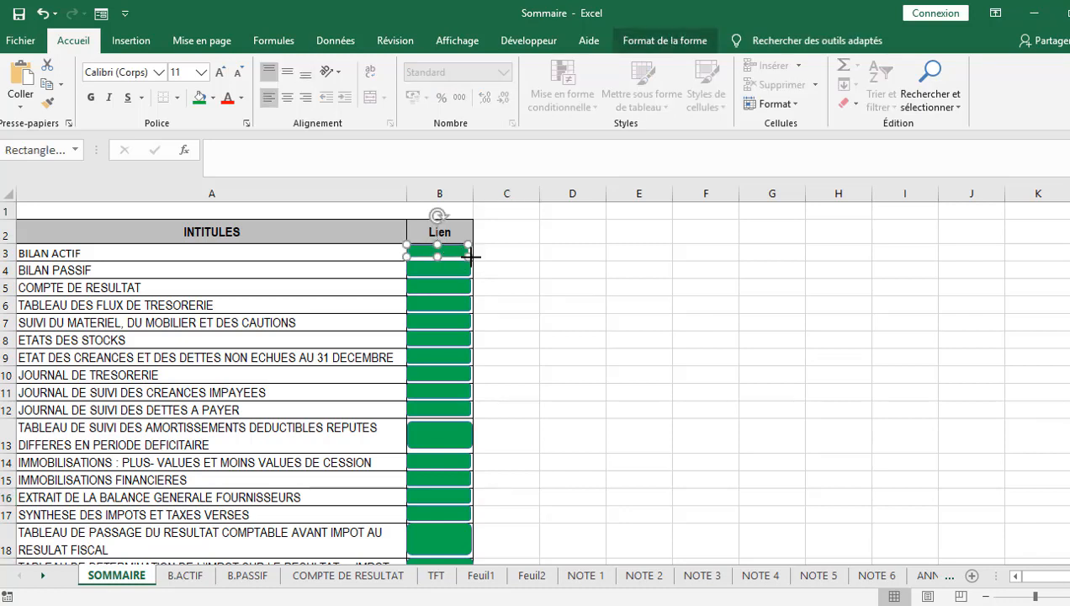
drag(472, 256, 475, 253)
click(490, 286)
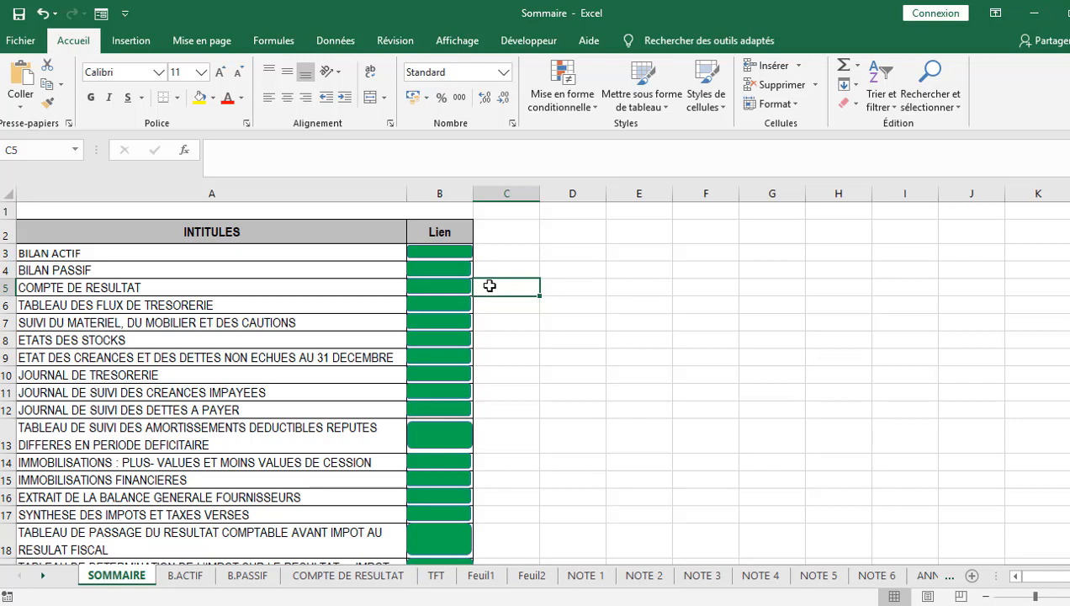
- Link the green rectangle in B3 to cell A1 of the B.ACTIF sheet in this document
click(434, 250)
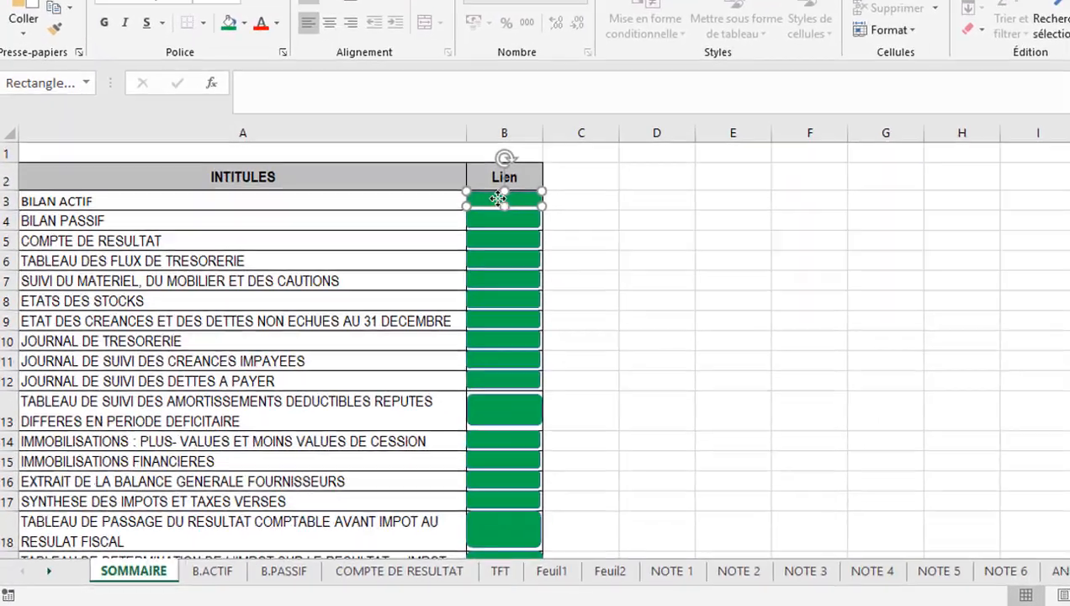
right_click(434, 251)
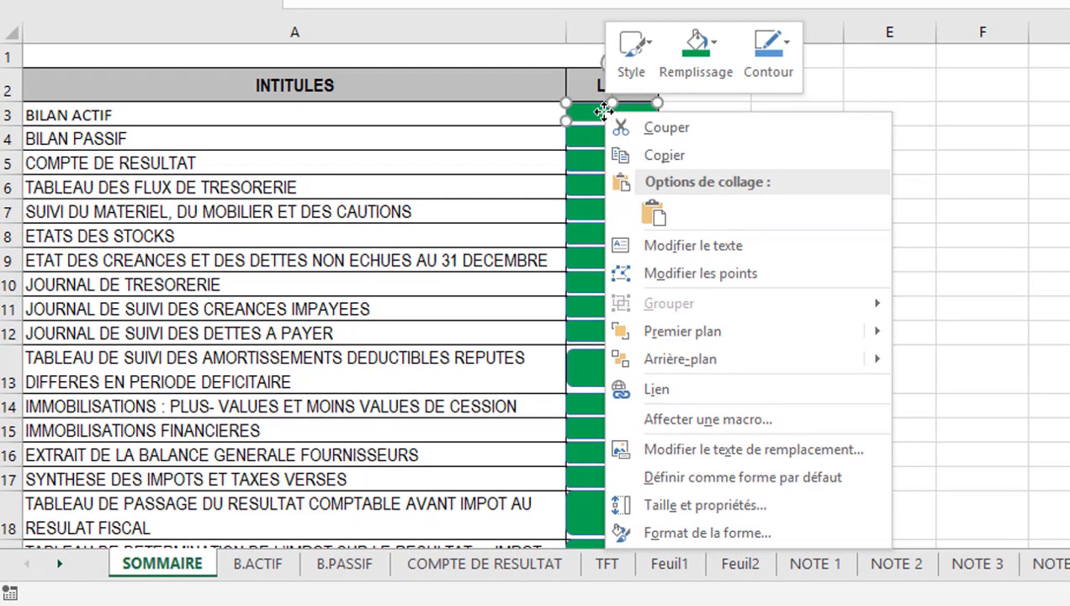
click(692, 391)
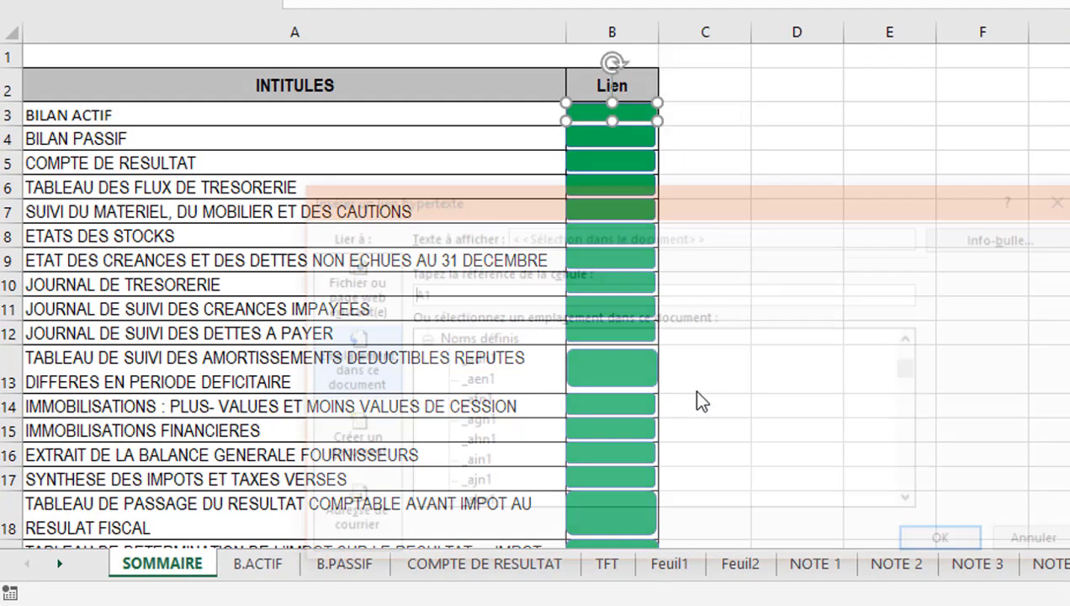
click(349, 354)
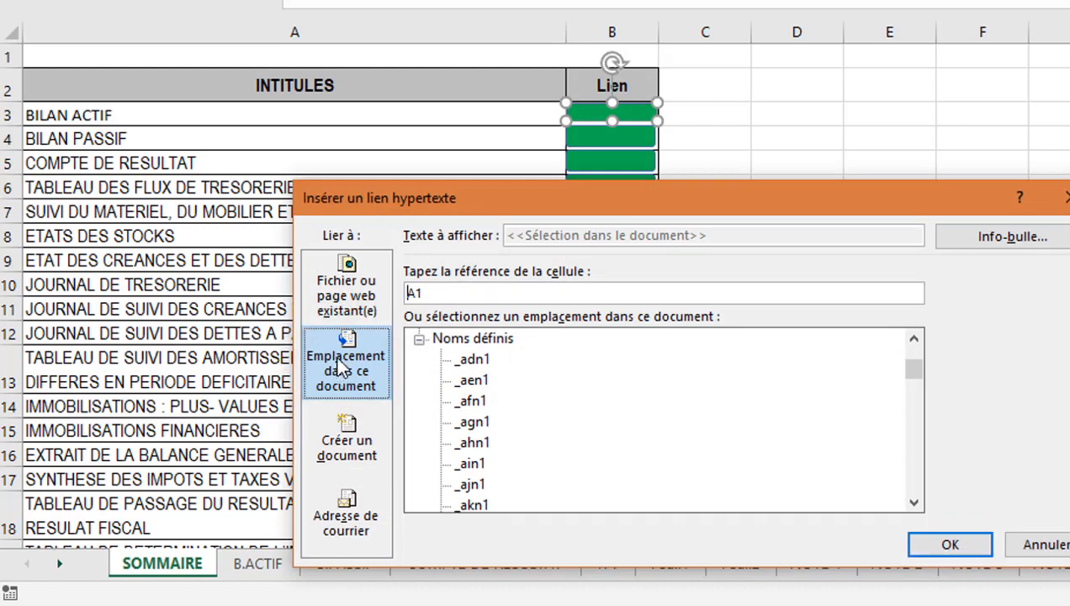
click(418, 340)
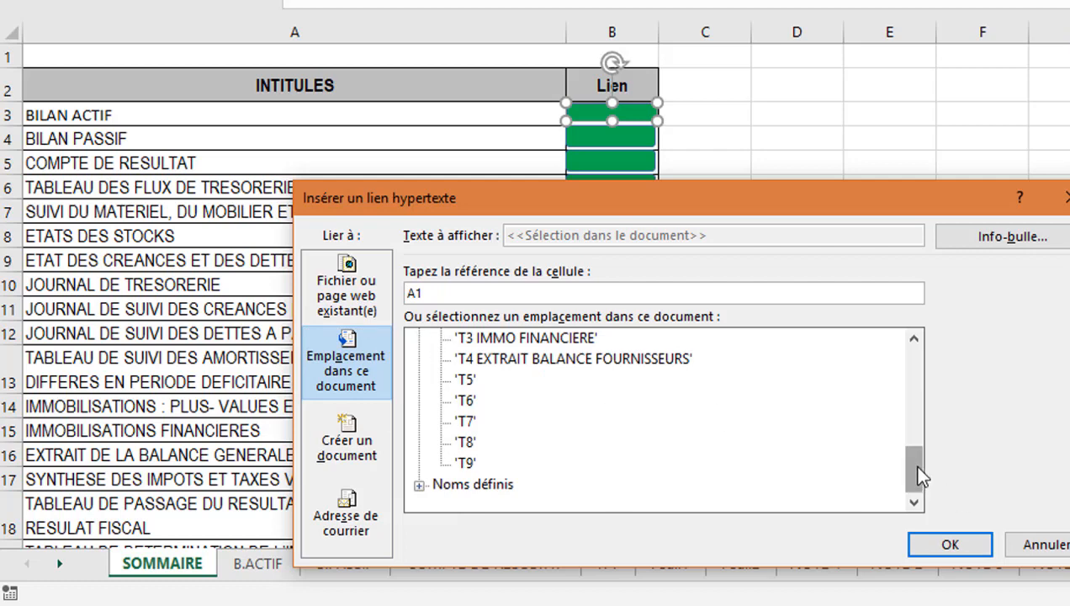
drag(917, 476, 918, 343)
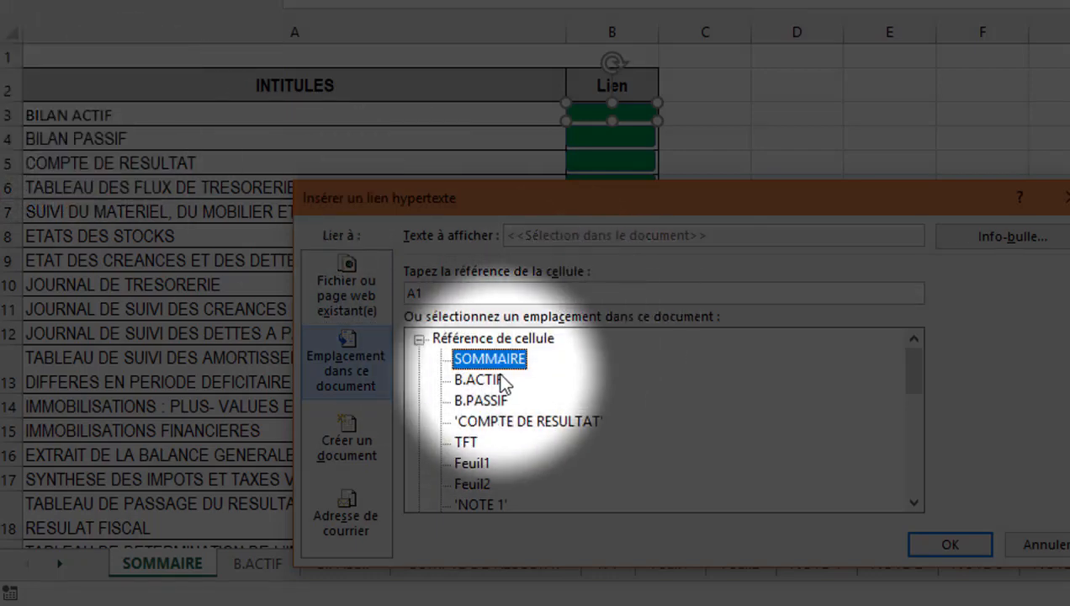
click(480, 380)
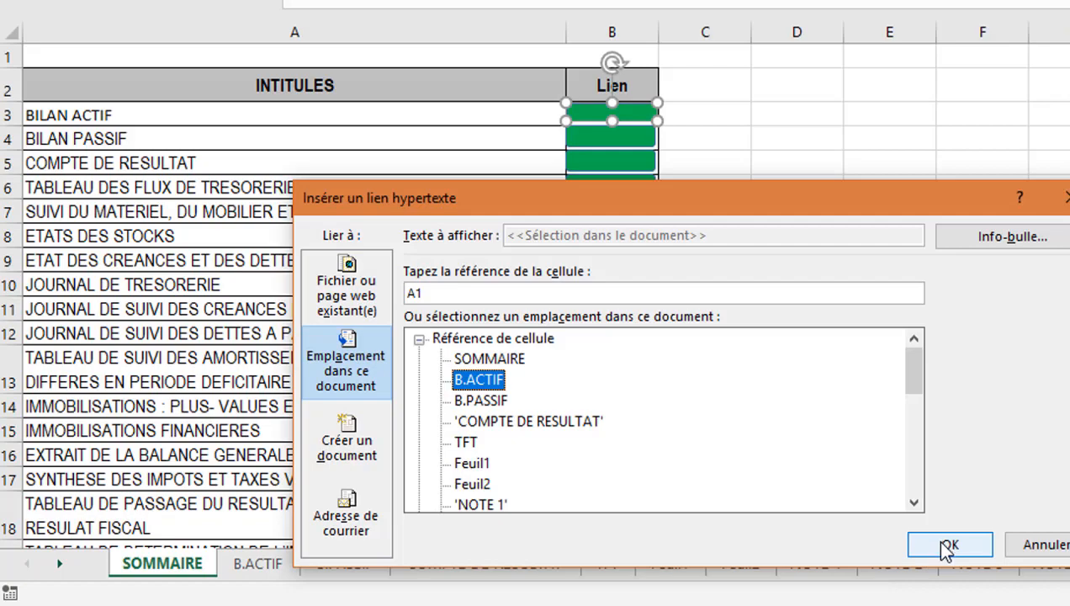
click(949, 545)
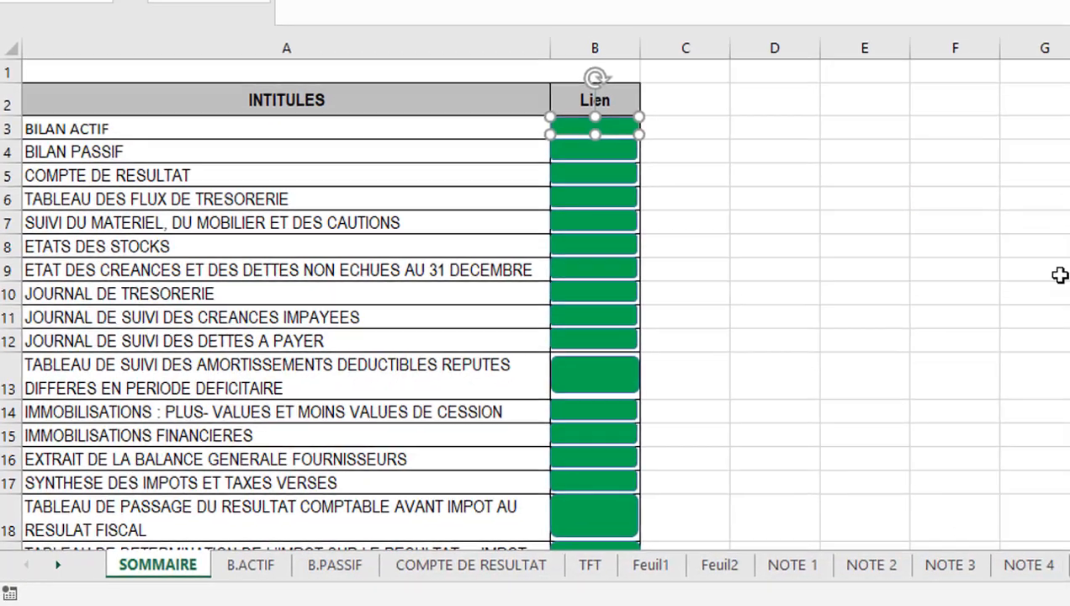
- Test the BILAN ACTIF link in B3, and return to the SOMMAIRE sheet
click(1060, 275)
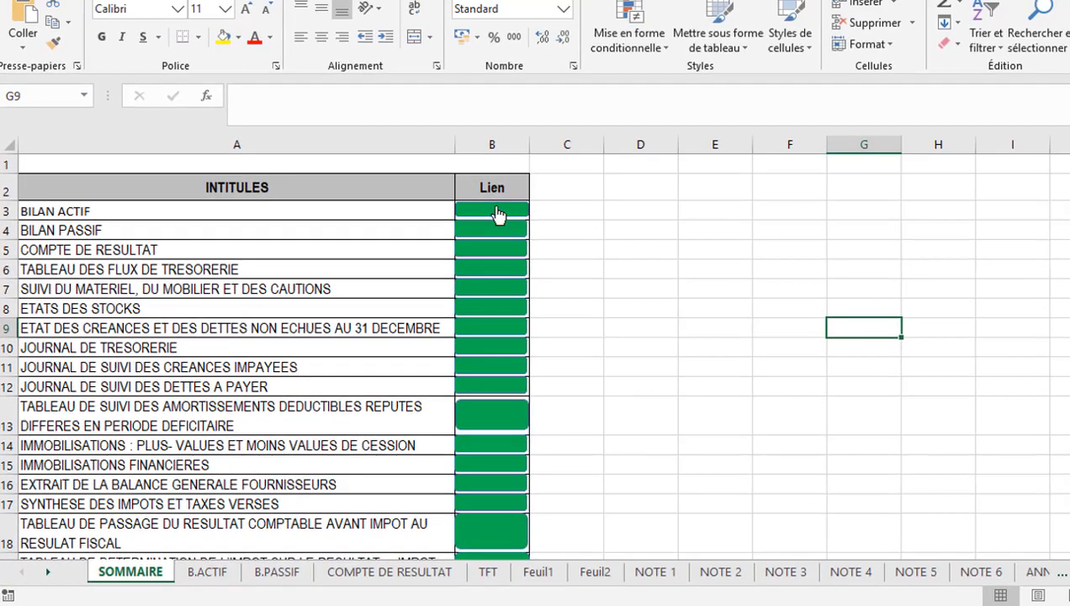
click(498, 216)
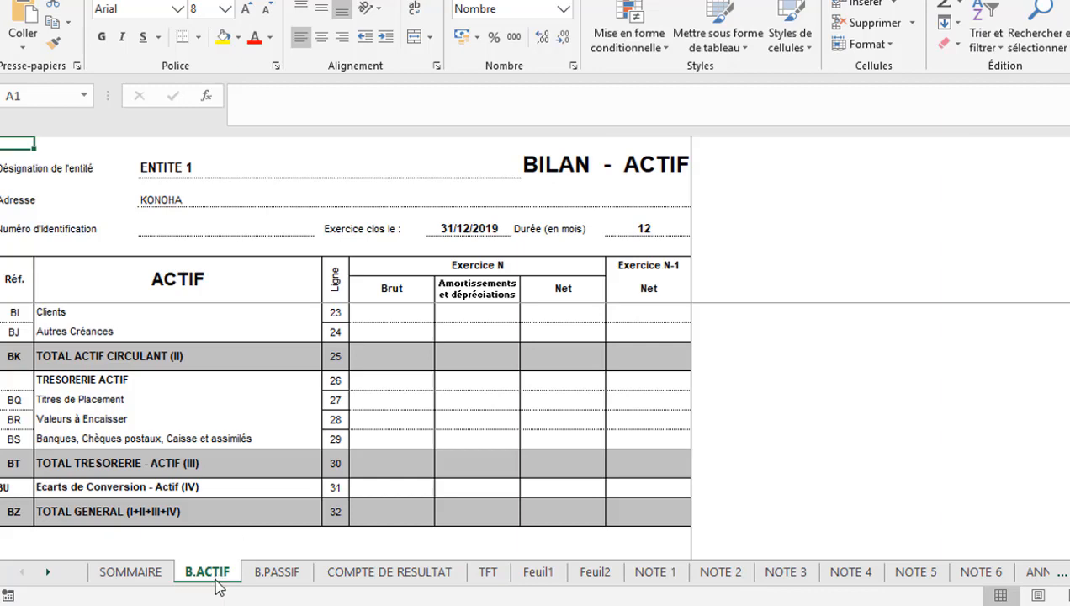
click(131, 572)
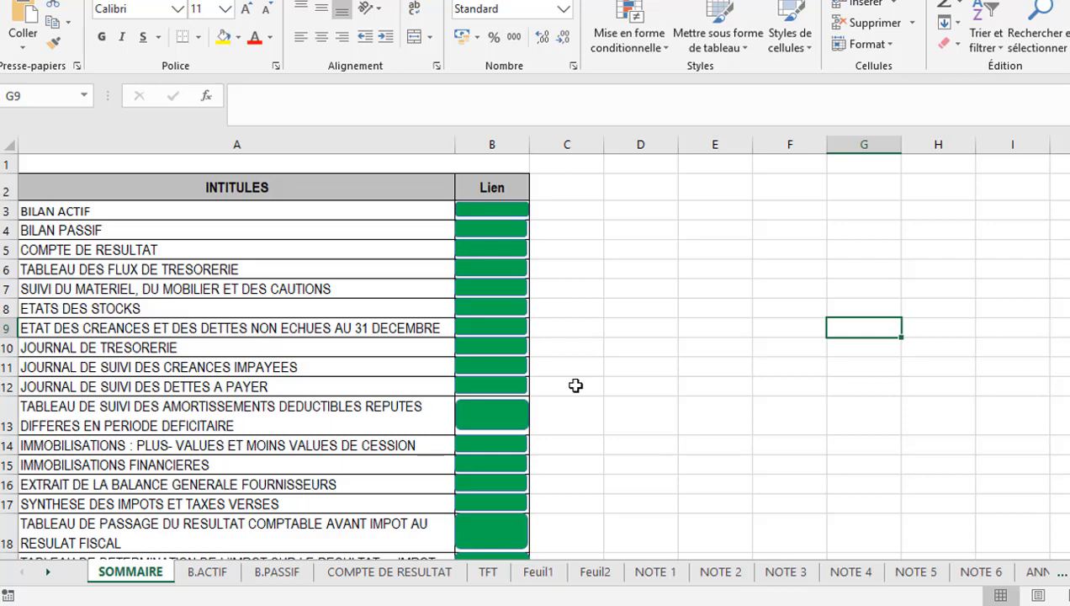
- Link the green rectangle beside BILAN PASSIF in B4 to the B.PASSIF sheet
click(490, 230)
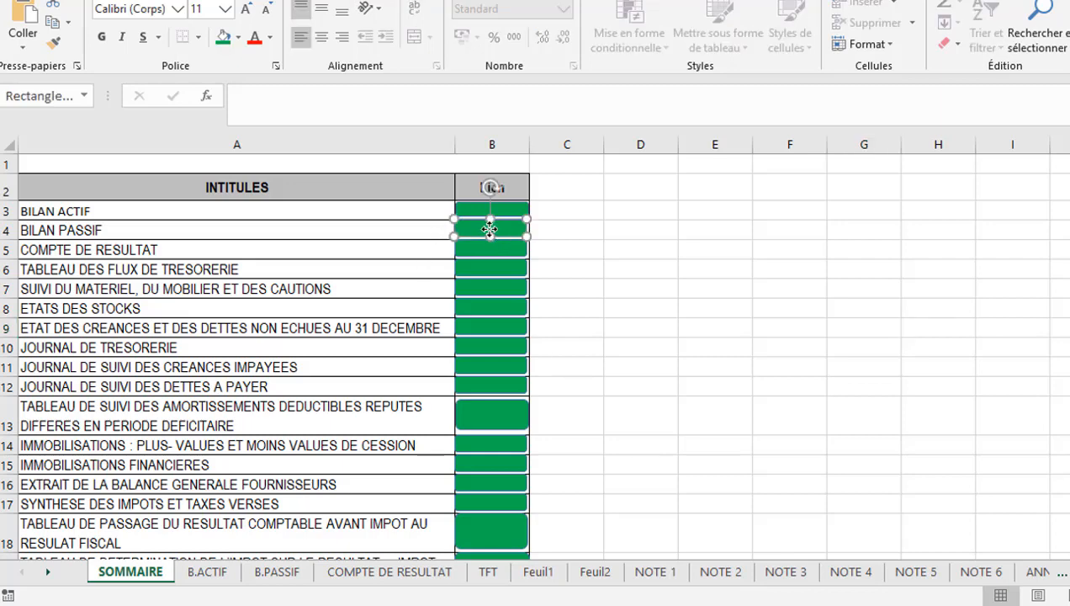
right_click(495, 232)
click(547, 454)
double_click(375, 418)
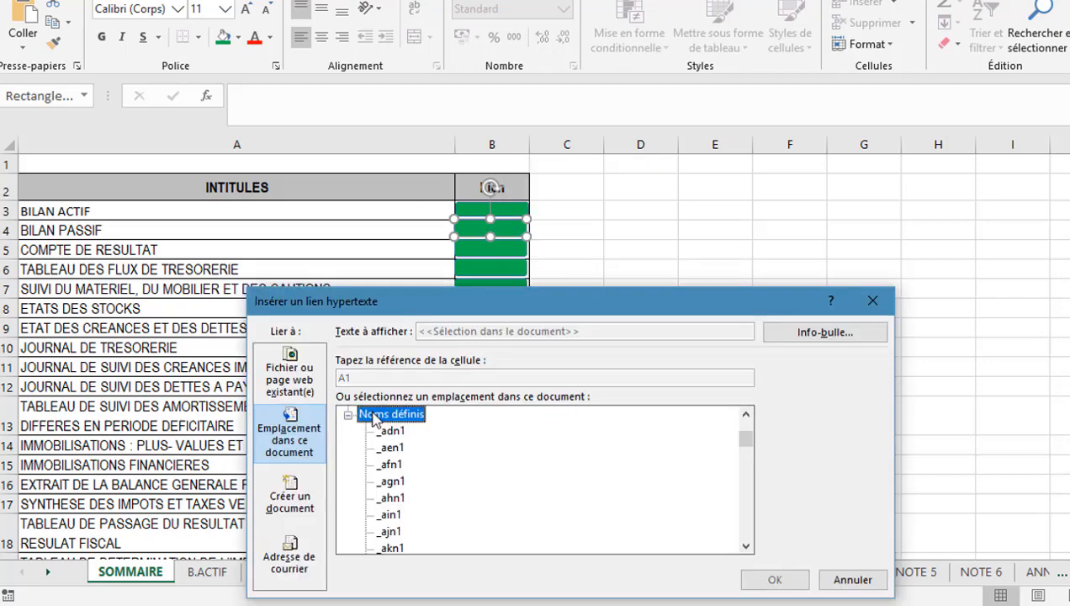
drag(747, 520, 747, 434)
click(398, 466)
click(776, 583)
- Link the green rectangle in B5 to the COMPTE DE RESULTAT sheet
right_click(483, 249)
click(526, 473)
click(314, 414)
drag(712, 519, 711, 433)
click(387, 480)
click(741, 580)
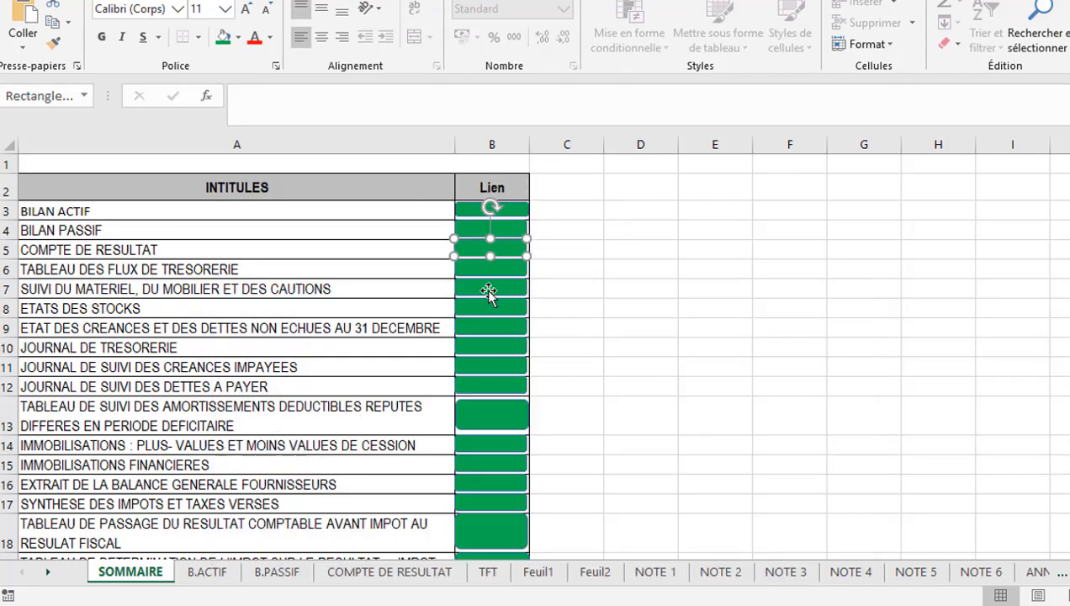
- Link the green rectangle beside TABLEAU DES FLUX DE TRESORERIE in B6 to the TFT sheet
click(475, 268)
right_click(474, 268)
click(522, 491)
click(333, 497)
click(720, 580)
- Link the green rectangle beside SUIVI DU MATERIEL, DU MOBILIER ET DES CAUTIONS in B7 to its sheet in this document
right_click(506, 291)
click(547, 139)
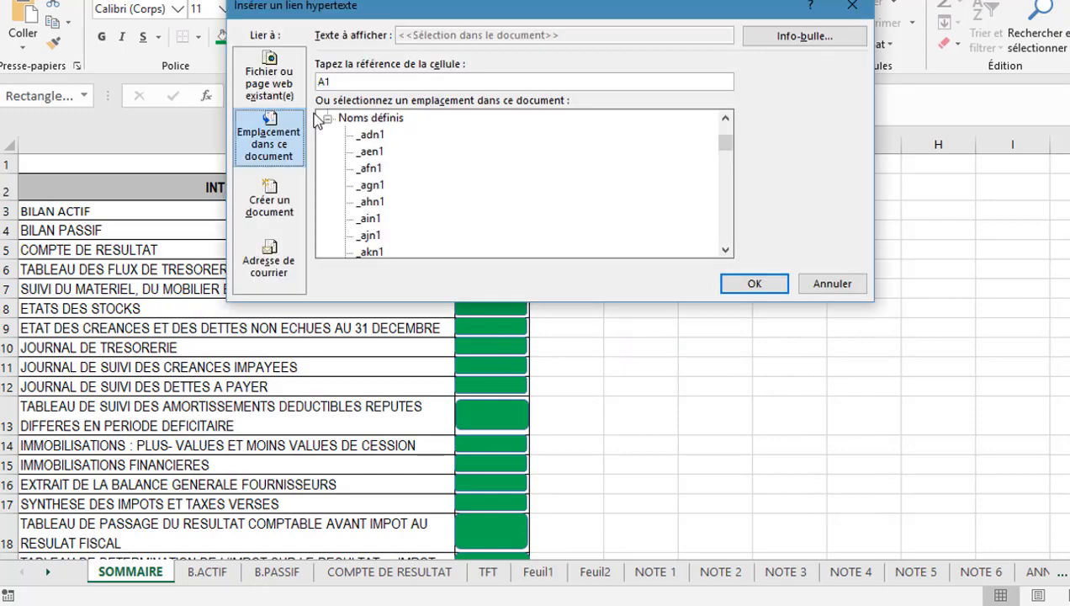
click(323, 119)
drag(724, 219, 724, 158)
click(377, 202)
click(755, 282)
- Delete the Feuil1 and Feuil2 sheets from the workbook and return to the SOMMAIRE sheet
click(556, 575)
right_click(562, 577)
click(130, 573)
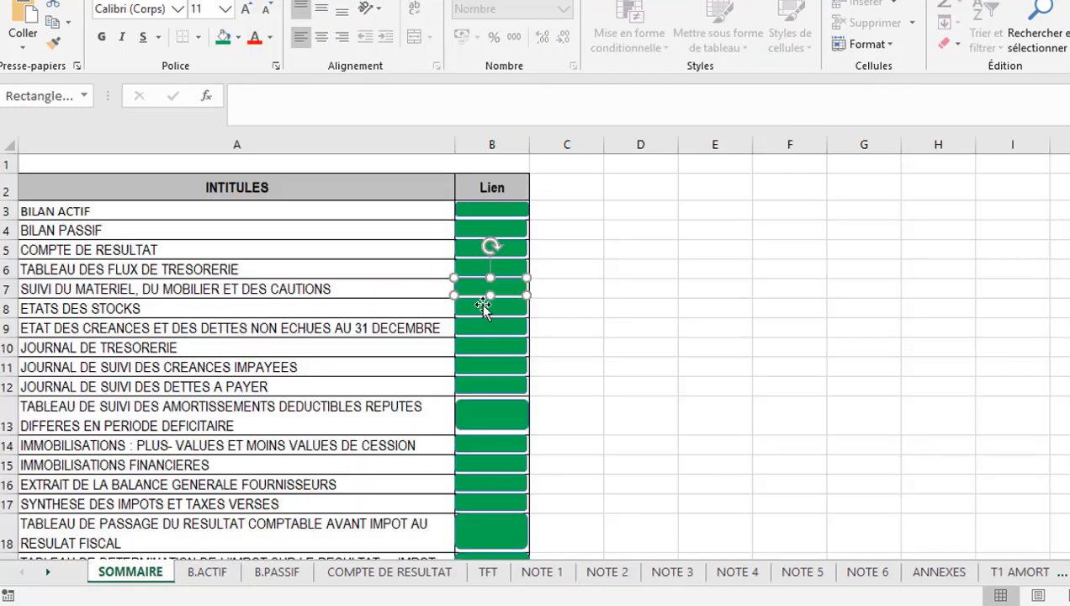
- Link the green rectangle beside ETATS DES STOCKS in B8 to its sheet in this document
right_click(485, 306)
click(527, 154)
click(309, 144)
drag(706, 243, 708, 171)
click(360, 179)
click(732, 307)
click(596, 331)
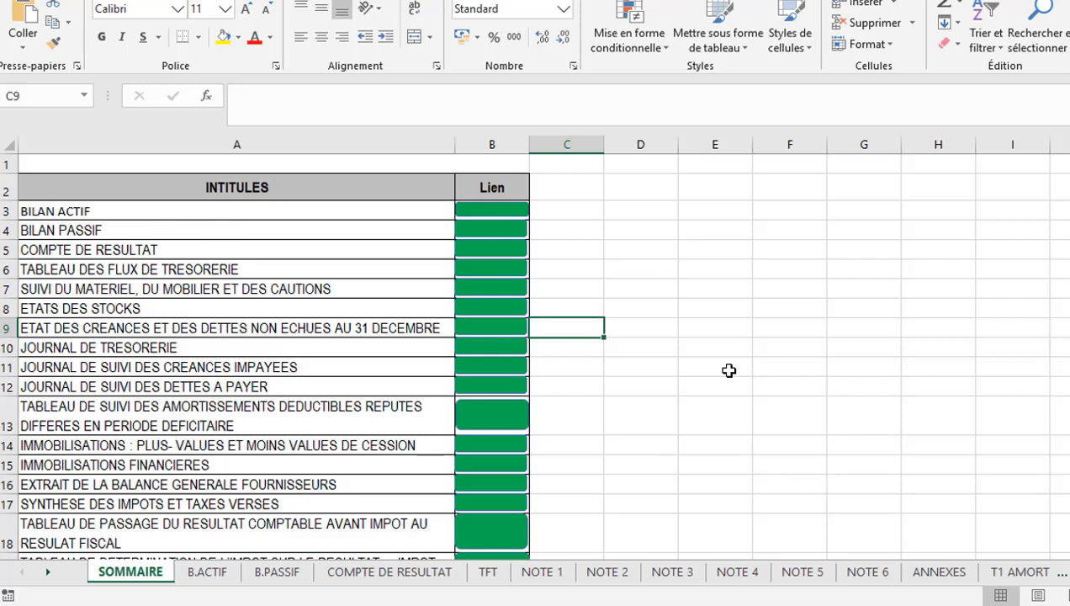
- Follow the BILAN ACTIF link in B3 to the B.ACTIF sheet and select empty cell R3 beside the title
click(464, 210)
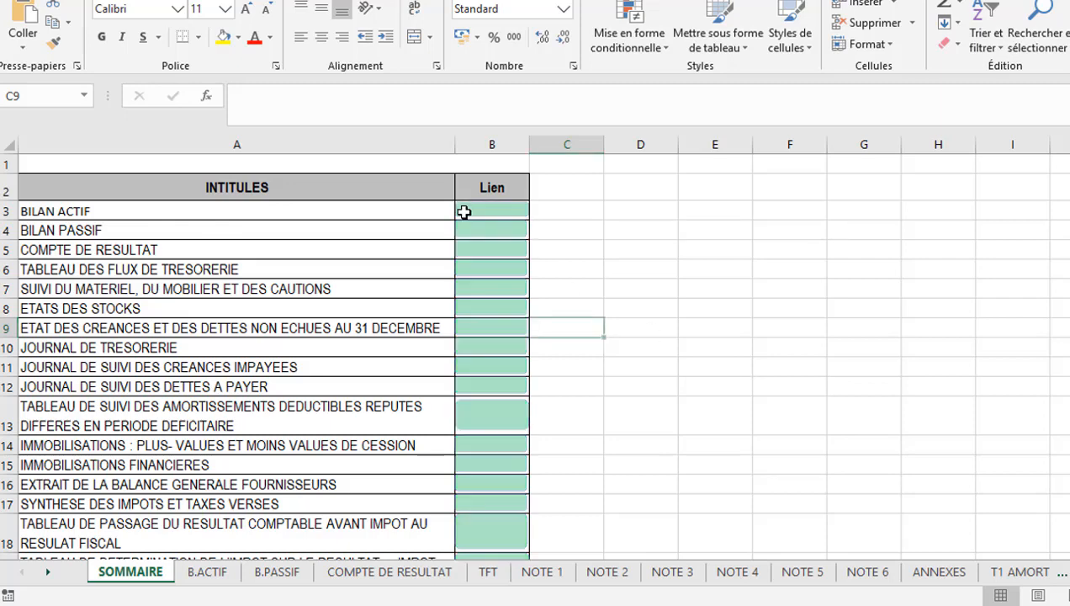
click(790, 313)
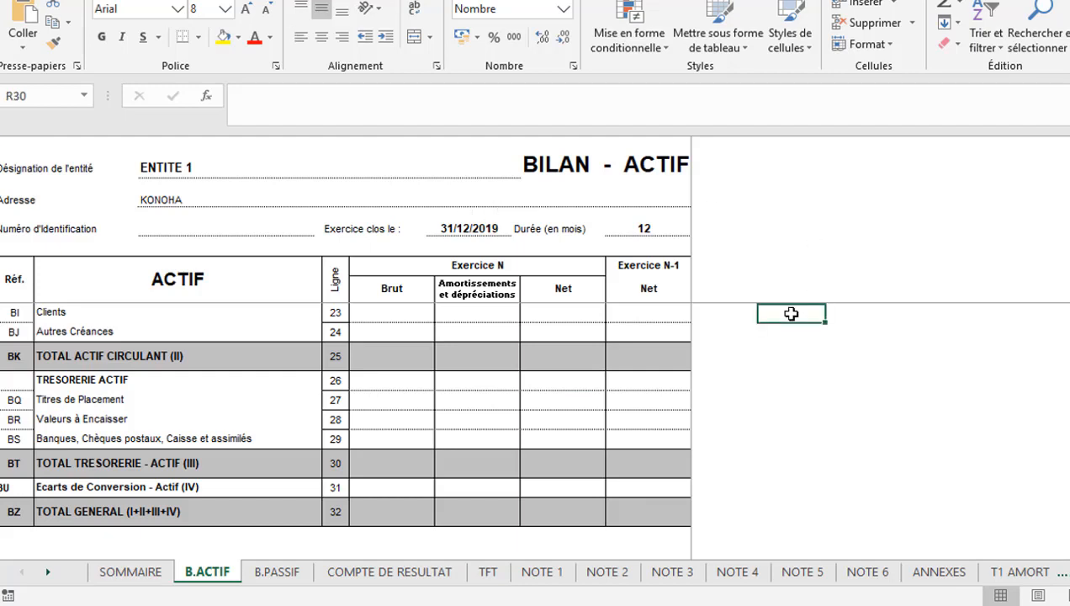
click(742, 153)
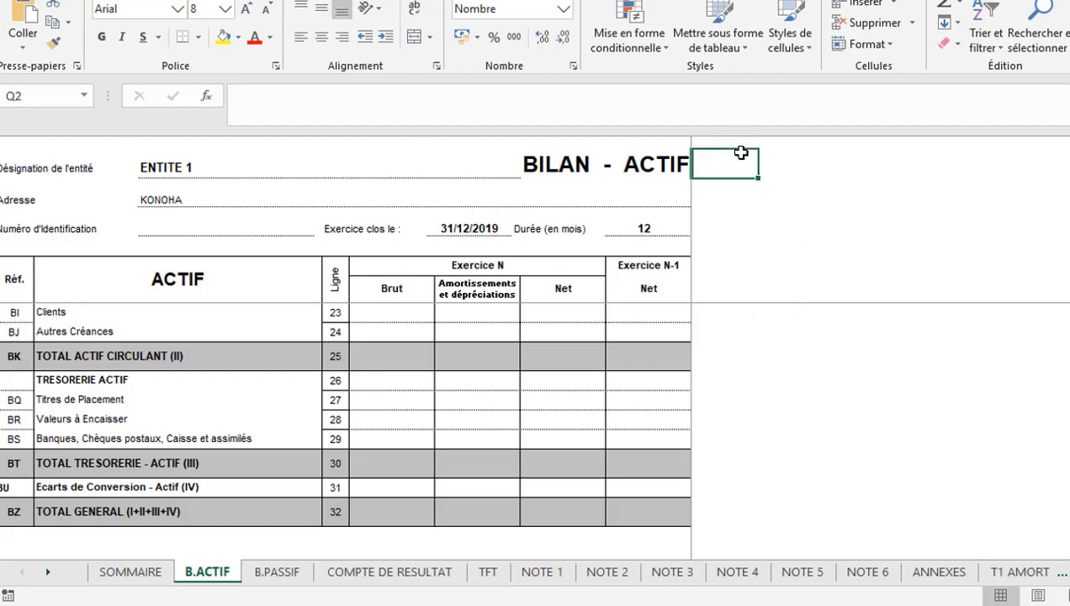
click(794, 152)
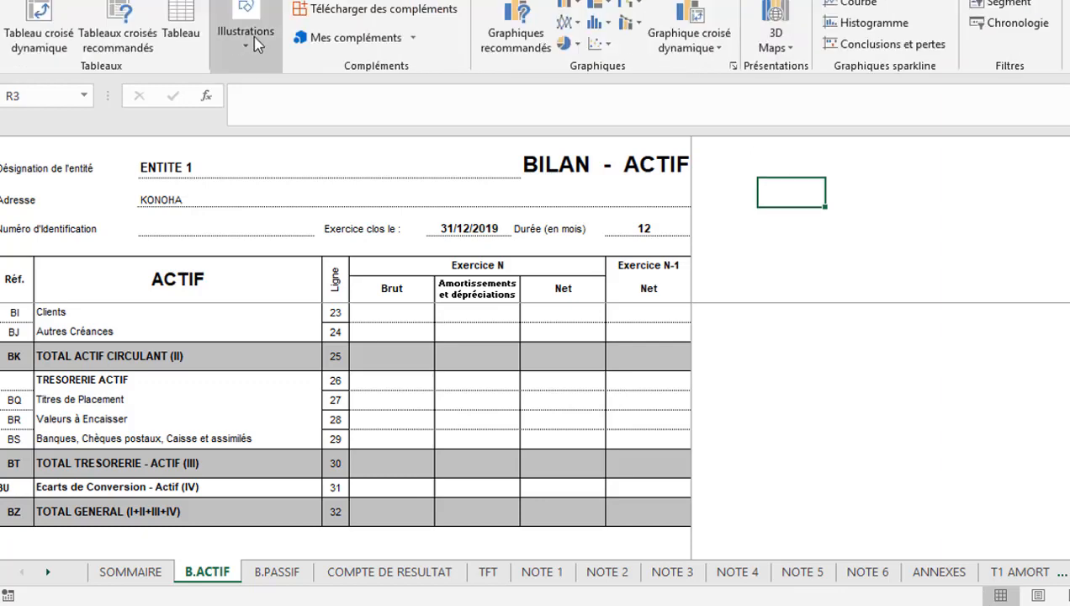
- Draw a rounded rectangle starting at cell R3 beside the BILAN - ACTIF title and fill it with green
click(255, 45)
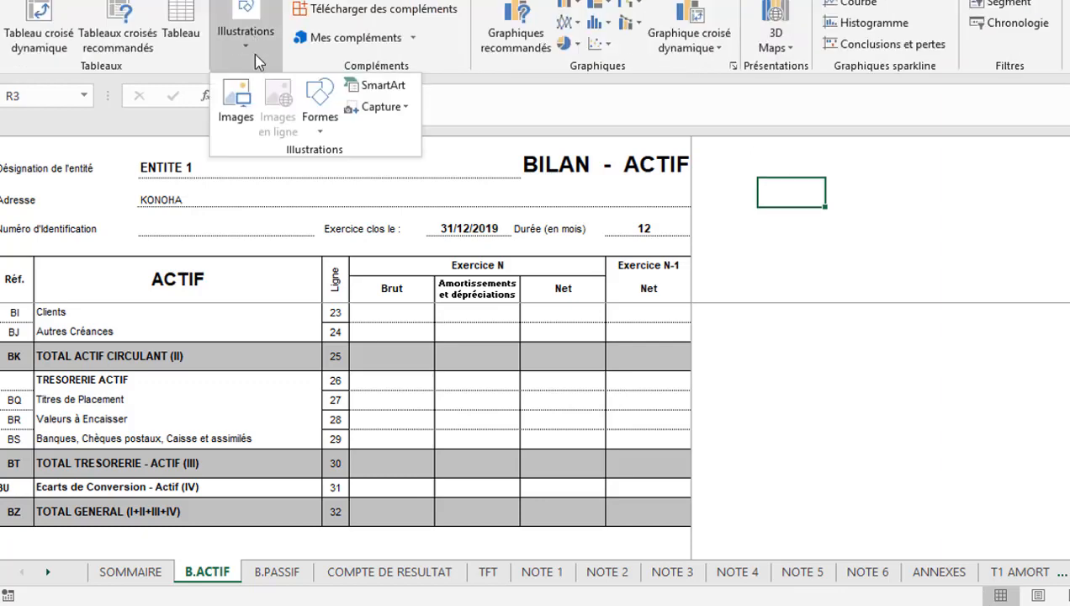
click(321, 118)
click(350, 261)
drag(757, 179, 889, 210)
click(497, 8)
click(535, 180)
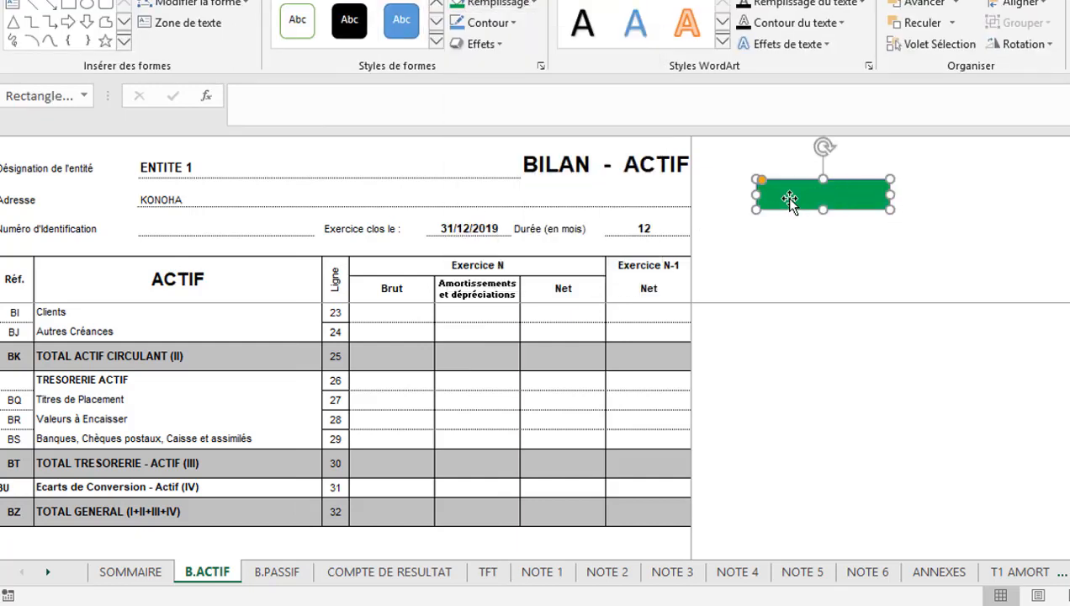
- Label the green rectangle RETOUR AU SOMMAIRE and enlarge the shape to fit the text
click(789, 197)
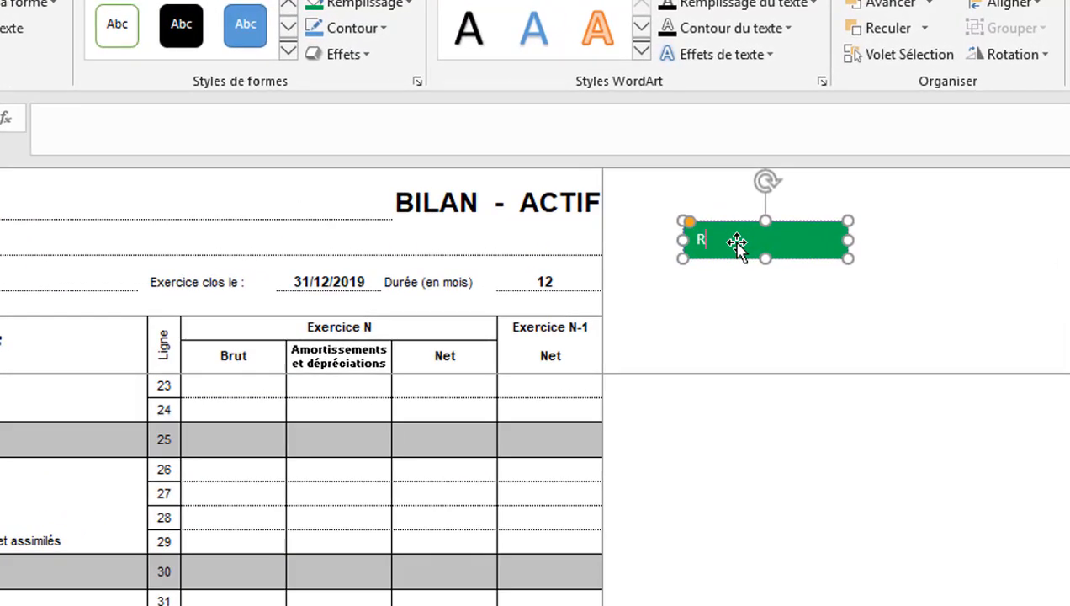
text(RETOUR AU SOMMAIRE)
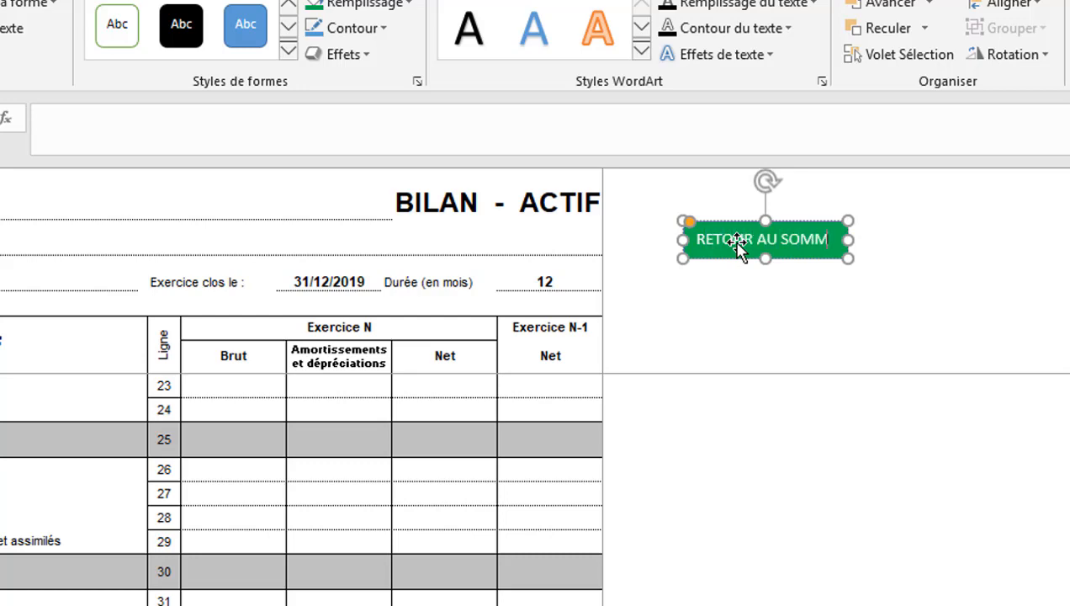
drag(849, 259, 934, 268)
- Make the RETOUR AU SOMMAIRE label bold and increase its font size by two increments
click(25, 12)
click(31, 89)
click(208, 53)
click(207, 53)
click(839, 304)
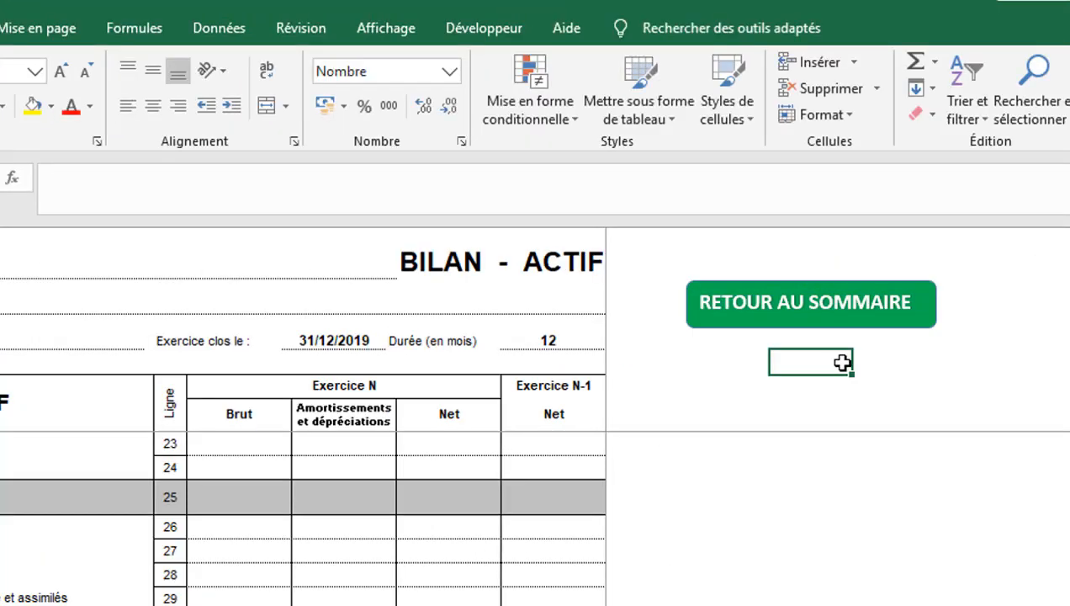
- Link the RETOUR AU SOMMAIRE shape on the B.ACTIF sheet to cell A1 of the SOMMAIRE sheet
click(750, 305)
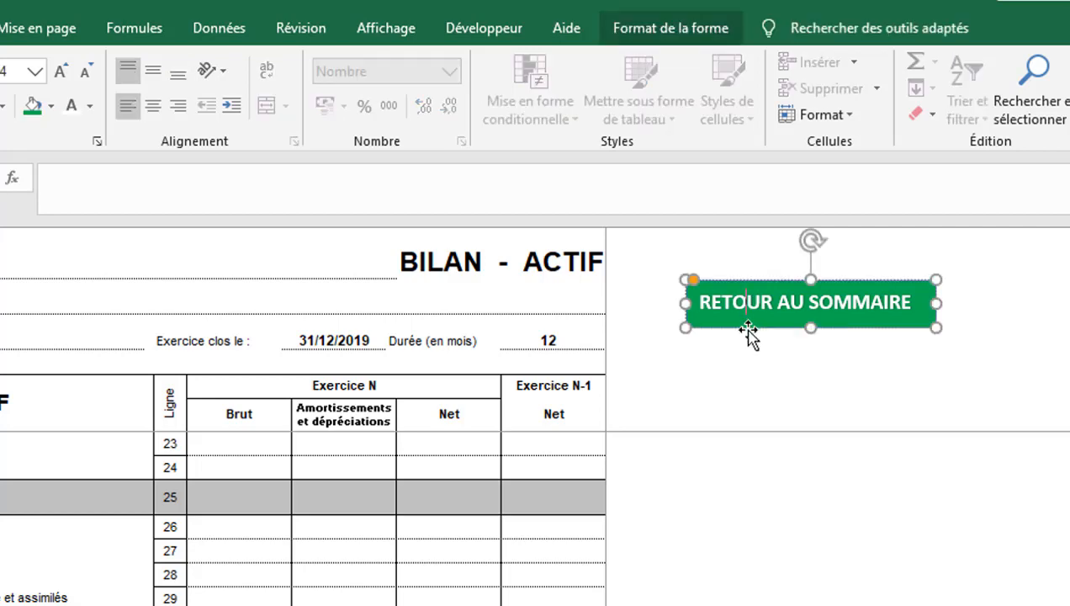
right_click(748, 324)
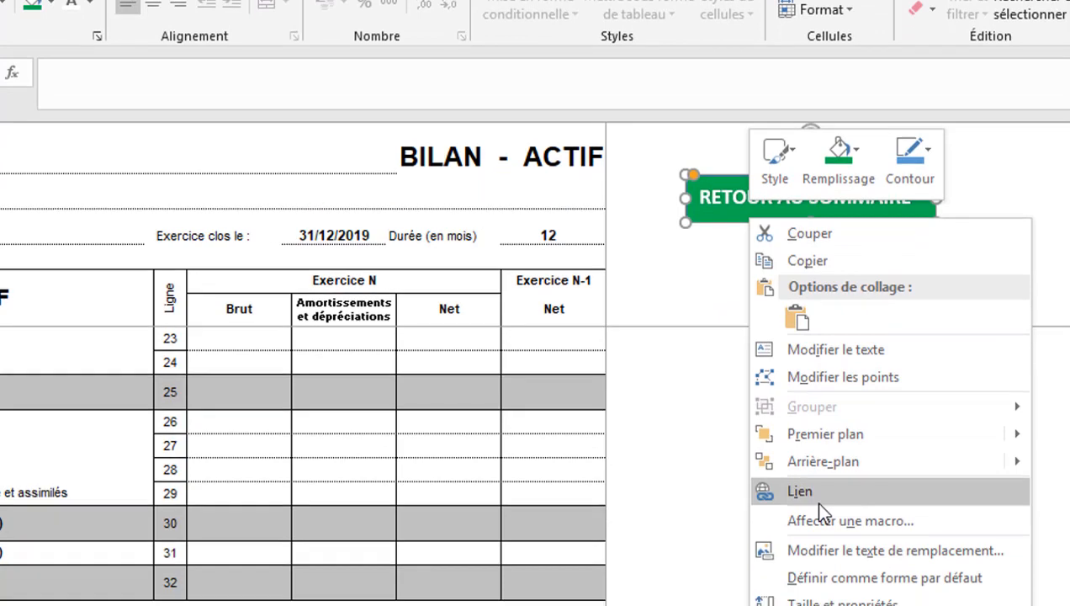
click(818, 500)
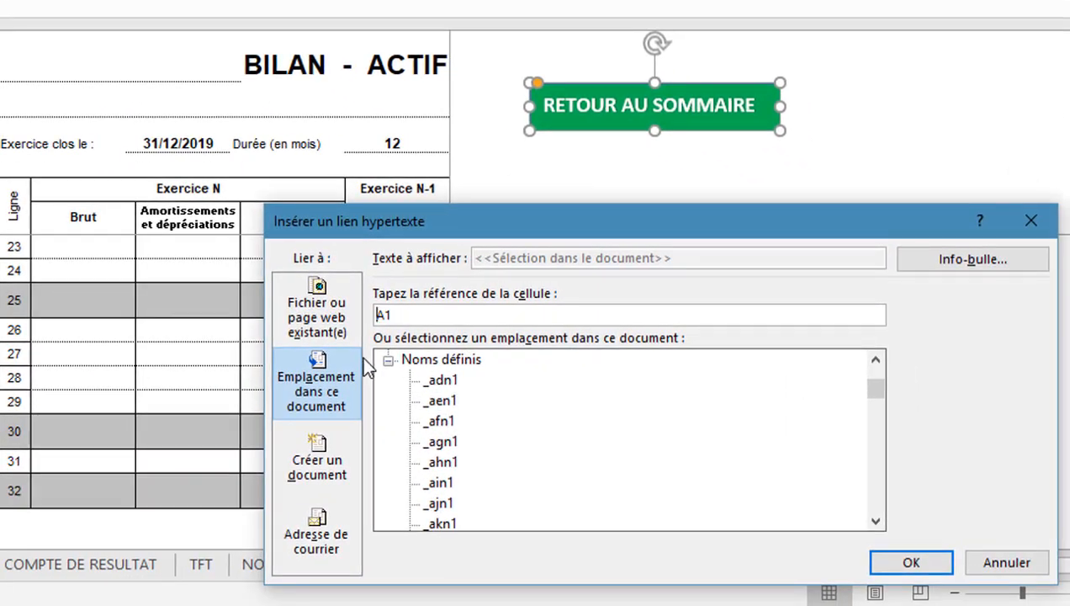
click(389, 359)
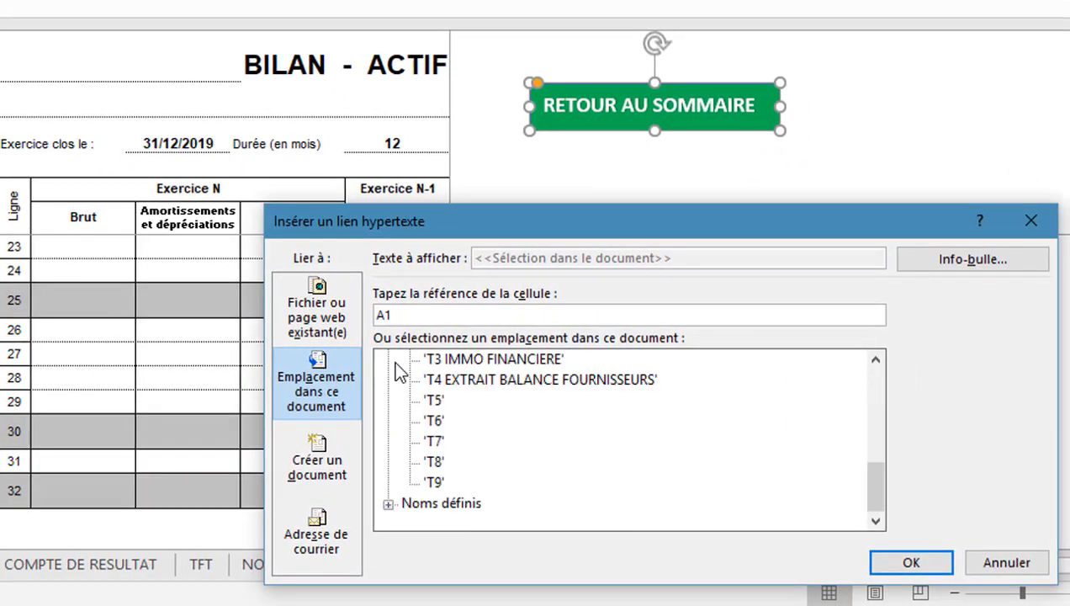
drag(884, 484, 880, 363)
click(478, 380)
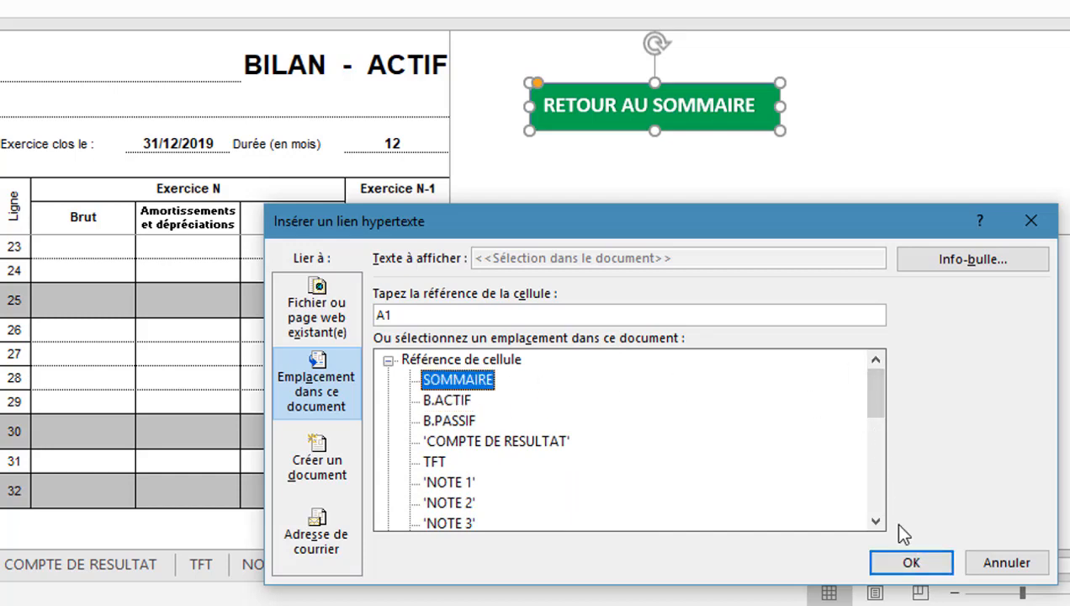
click(905, 574)
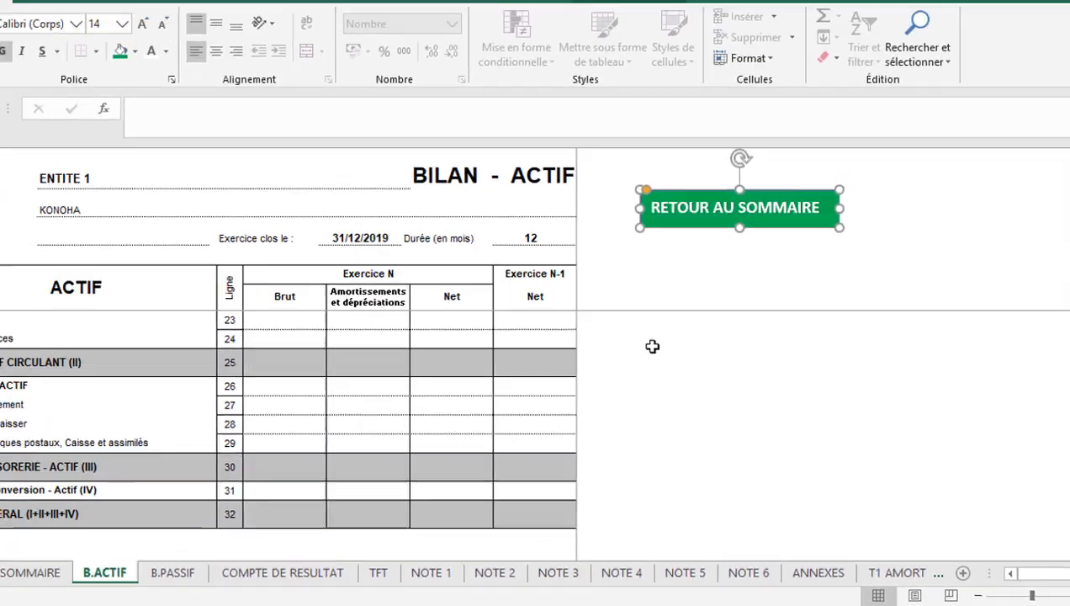
- Test the RETOUR AU SOMMAIRE button and the BILAN ACTIF link in both directions, and return to the B.ACTIF sheet
click(541, 279)
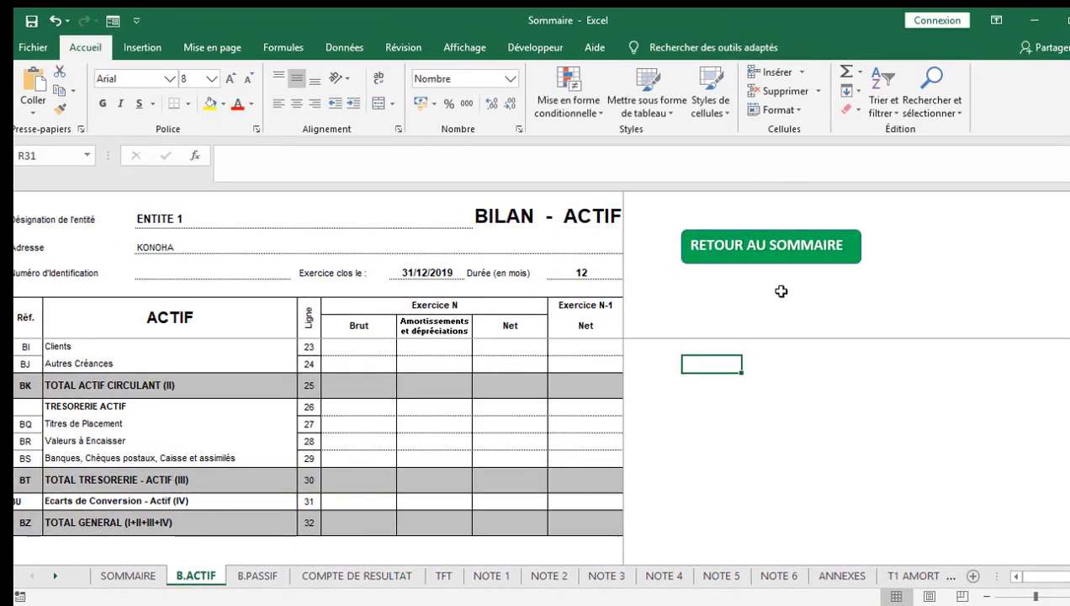
click(715, 245)
click(476, 255)
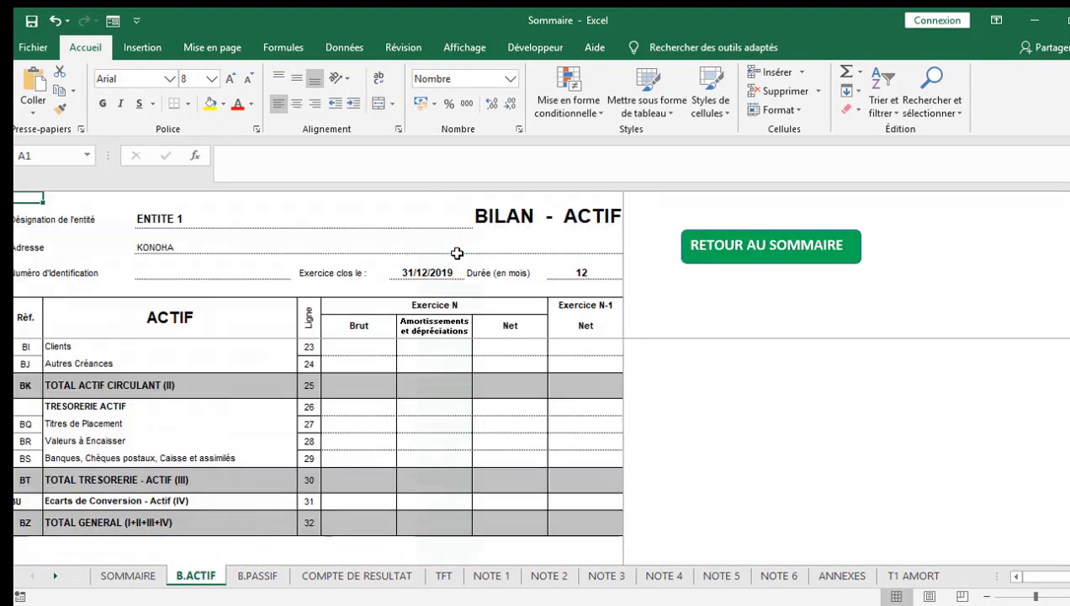
click(729, 240)
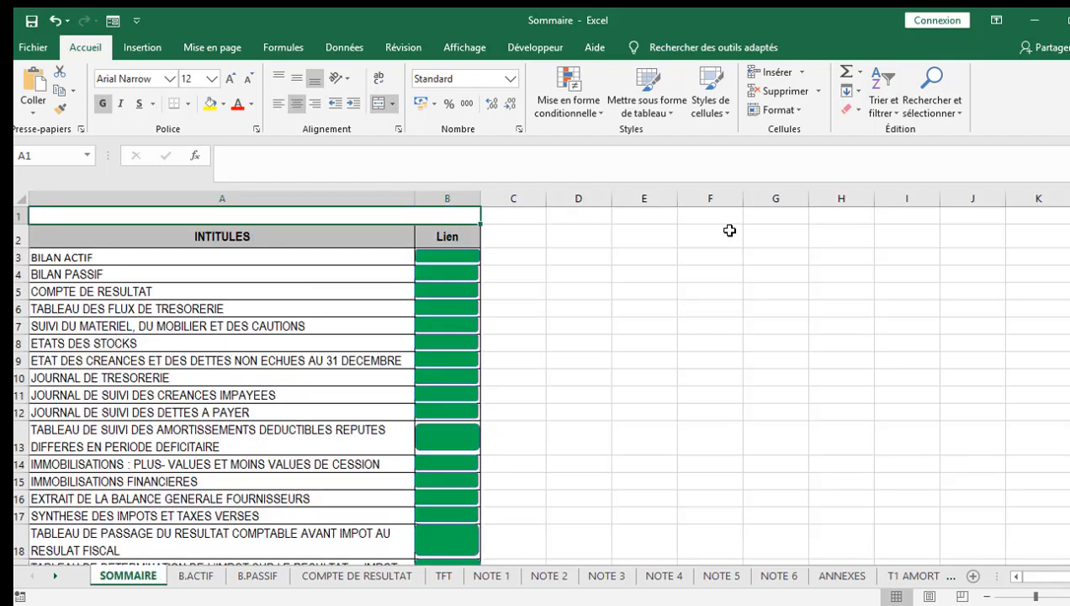
click(196, 575)
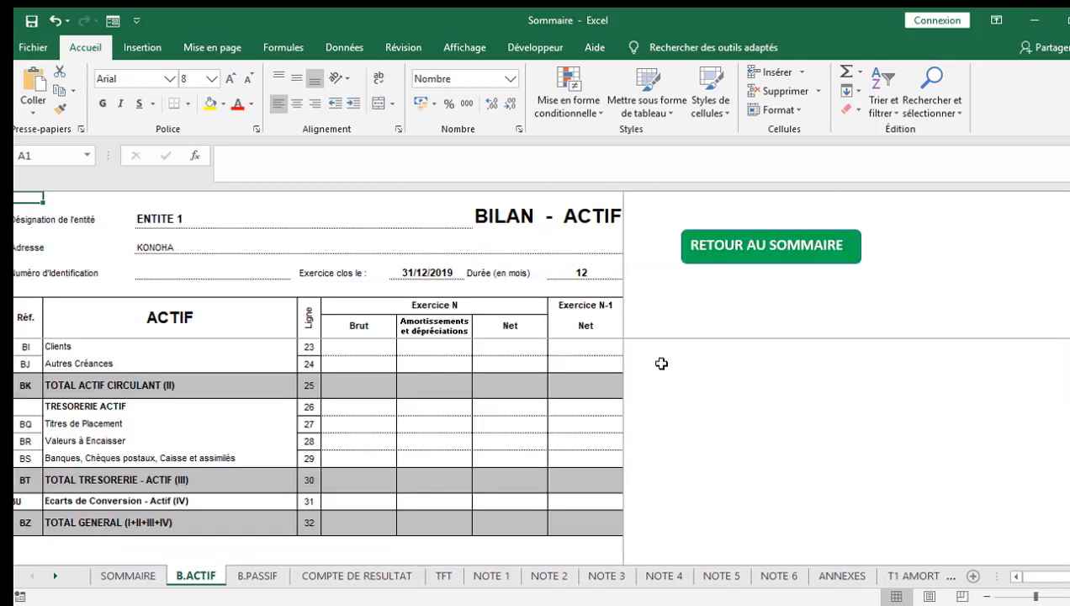
- Copy the linked RETOUR AU SOMMAIRE button from B.ACTIF and paste it beside the title on the B.PASSIF sheet
right_click(745, 266)
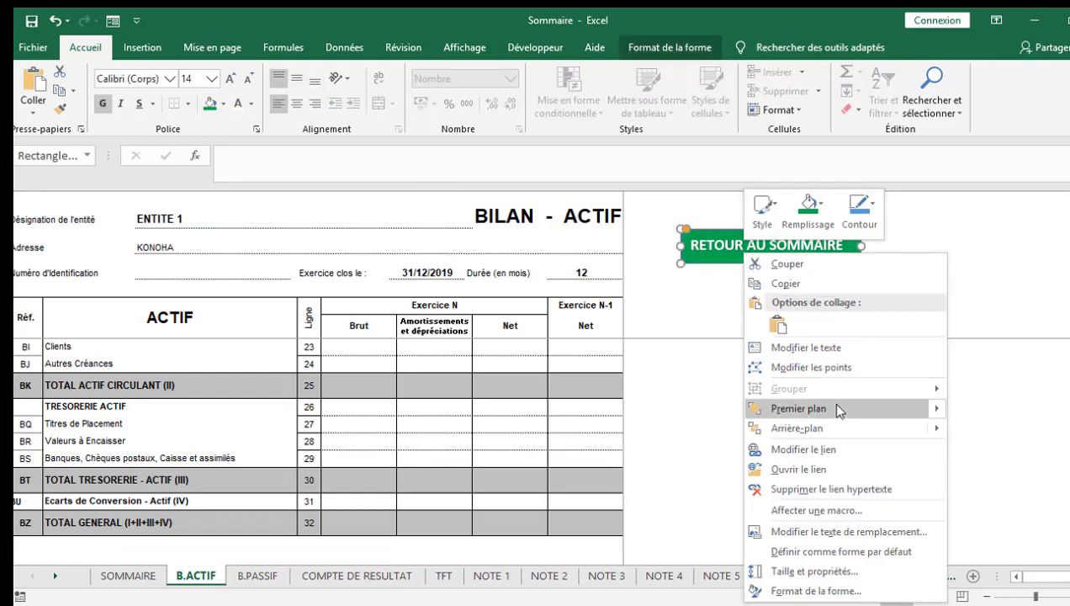
click(798, 286)
click(257, 576)
key(ctrl+v)
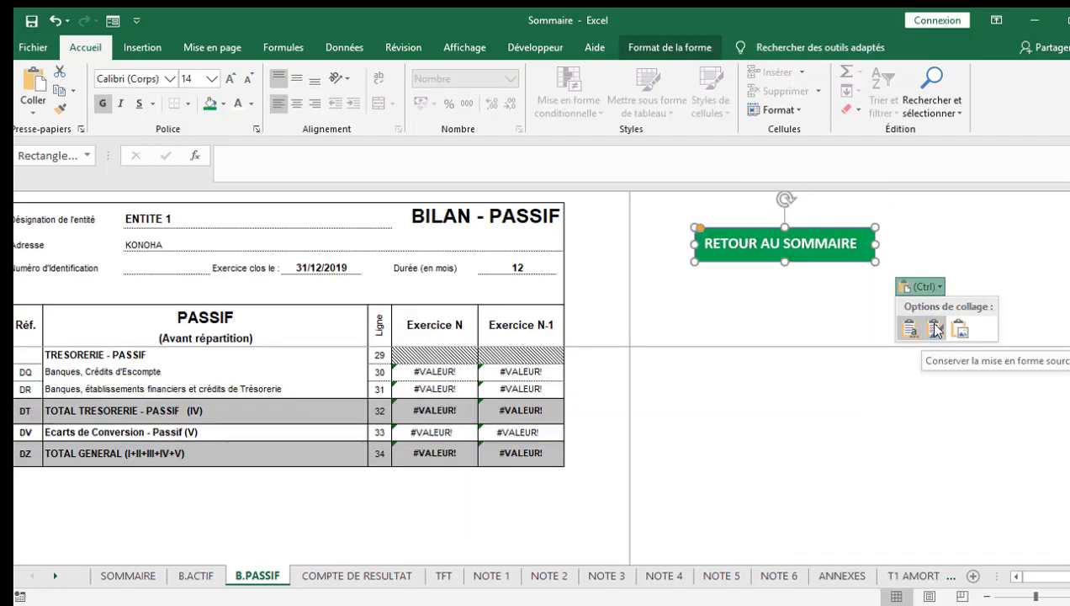
- Paste the RETOUR AU SOMMAIRE button onto the sheets from COMPTE DE RESULTAT through NOTE 4, beside each table
click(357, 576)
right_click(721, 236)
click(755, 312)
click(444, 576)
click(550, 576)
key(ctrl+v)
click(603, 579)
click(664, 576)
key(ctrl+v)
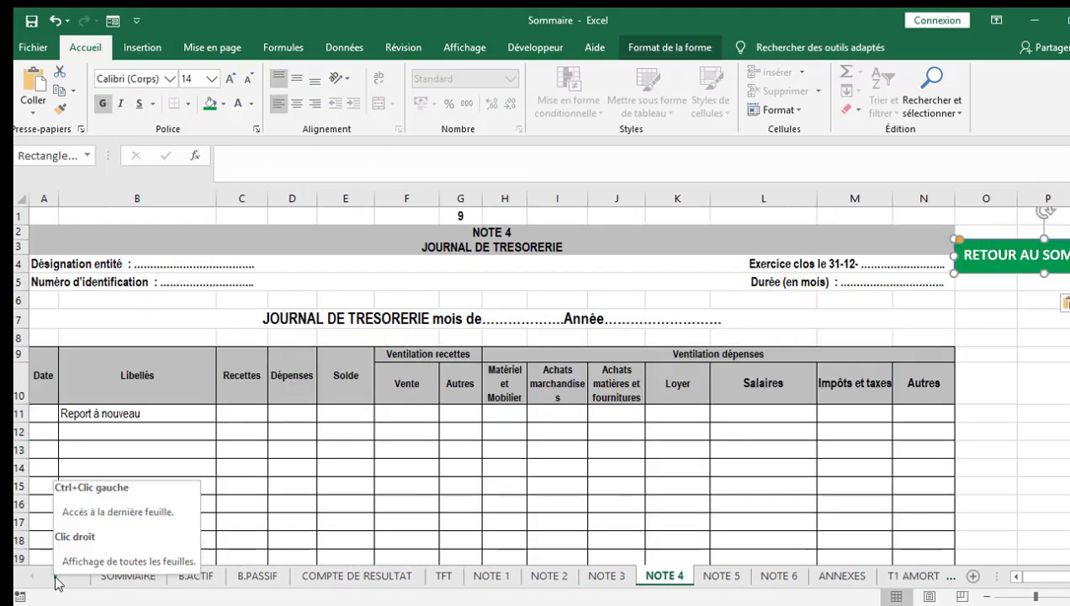
- Paste the RETOUR AU SOMMAIRE button onto the remaining sheets through T9, placing it beside the T9 header around column J
ctrl+click(56, 577)
click(891, 577)
key(ctrl+v)
click(928, 344)
click(889, 577)
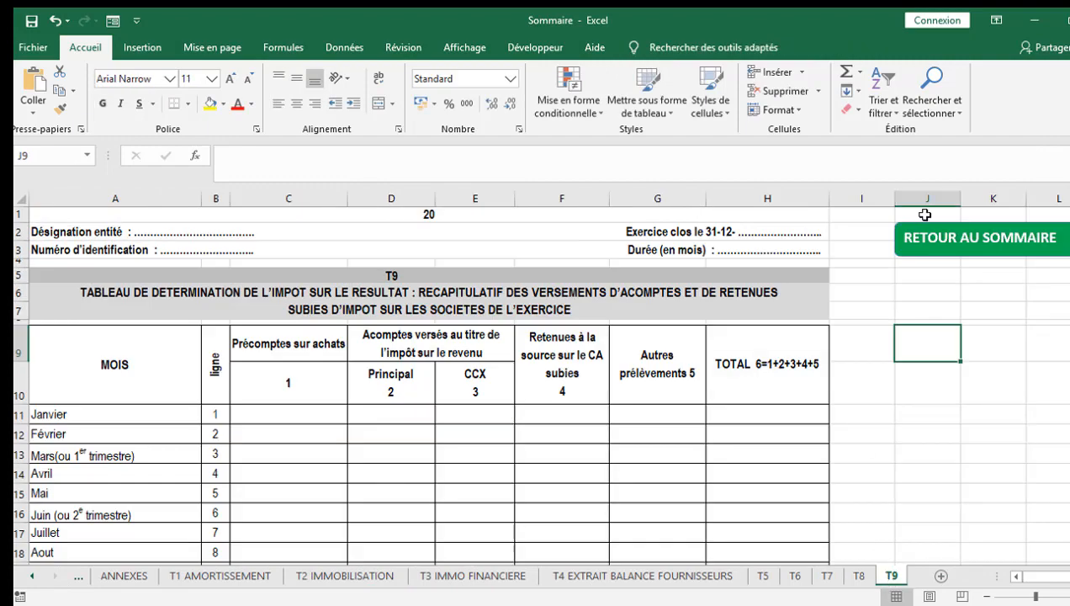
- Test the pasted RETOUR AU SOMMAIRE buttons by returning to the summary from the T9 and NOTE 3 sheets
click(928, 240)
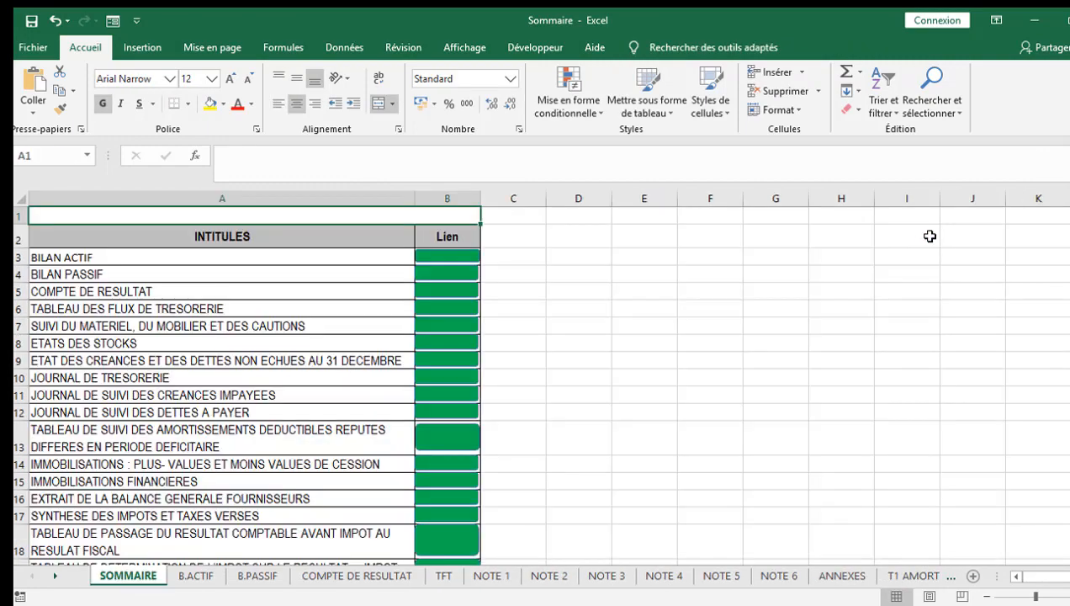
click(530, 577)
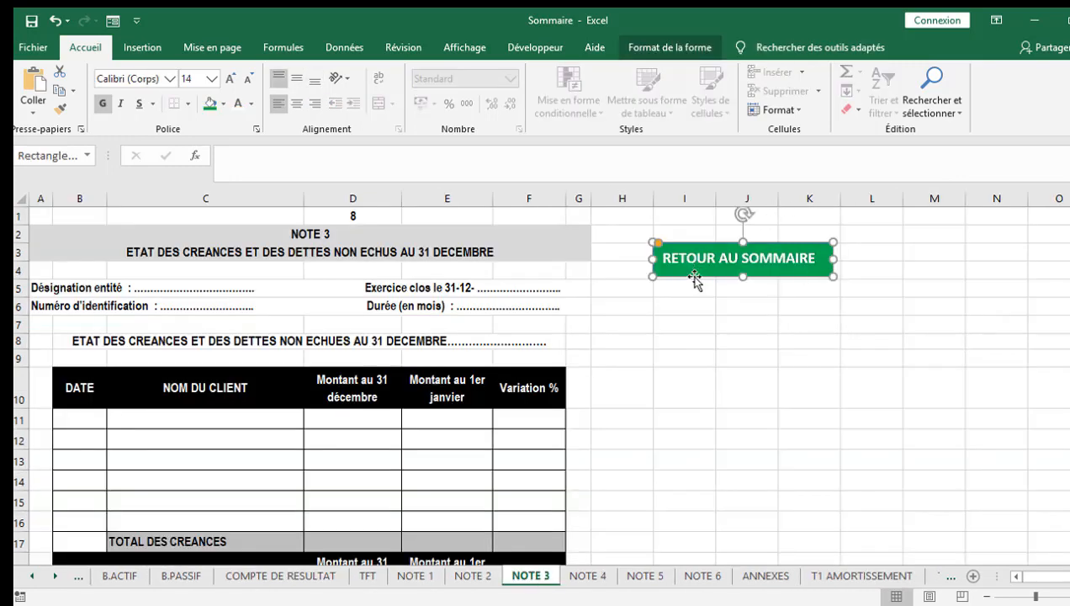
click(691, 307)
click(712, 276)
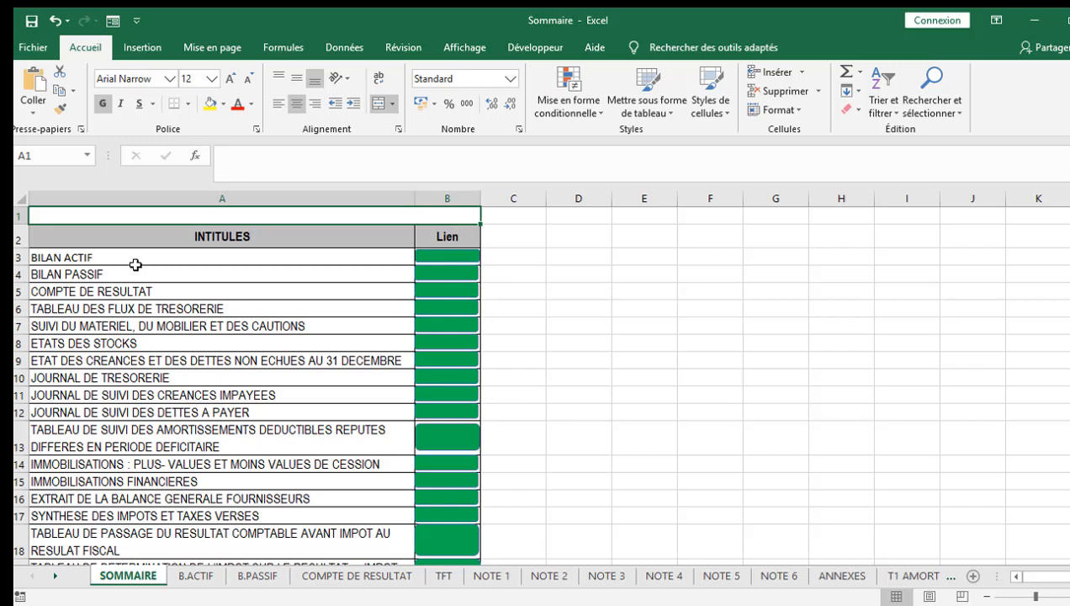
click(86, 256)
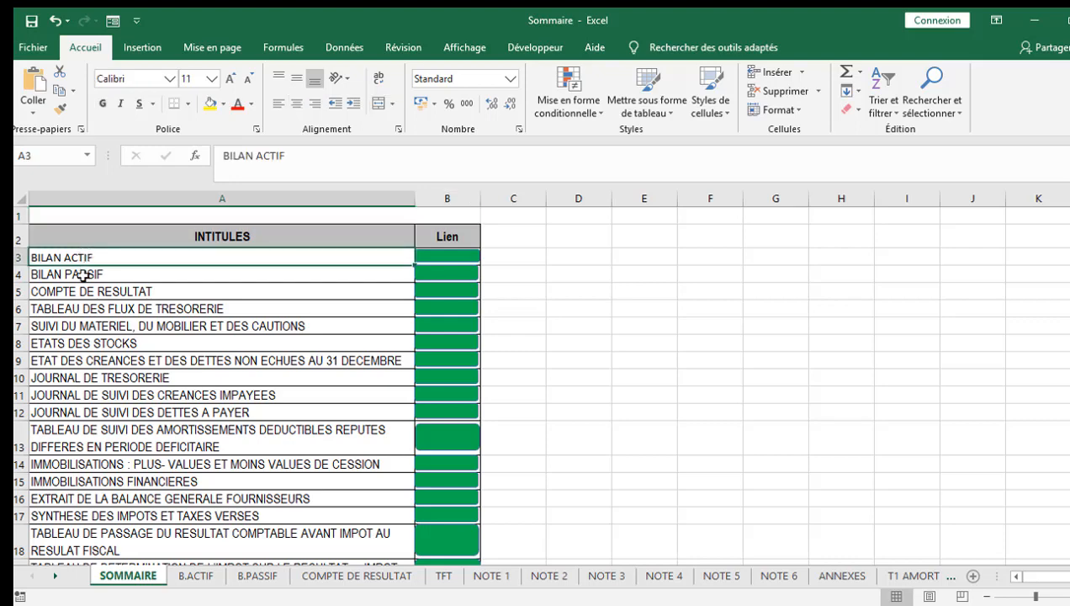
click(80, 275)
click(81, 295)
click(77, 323)
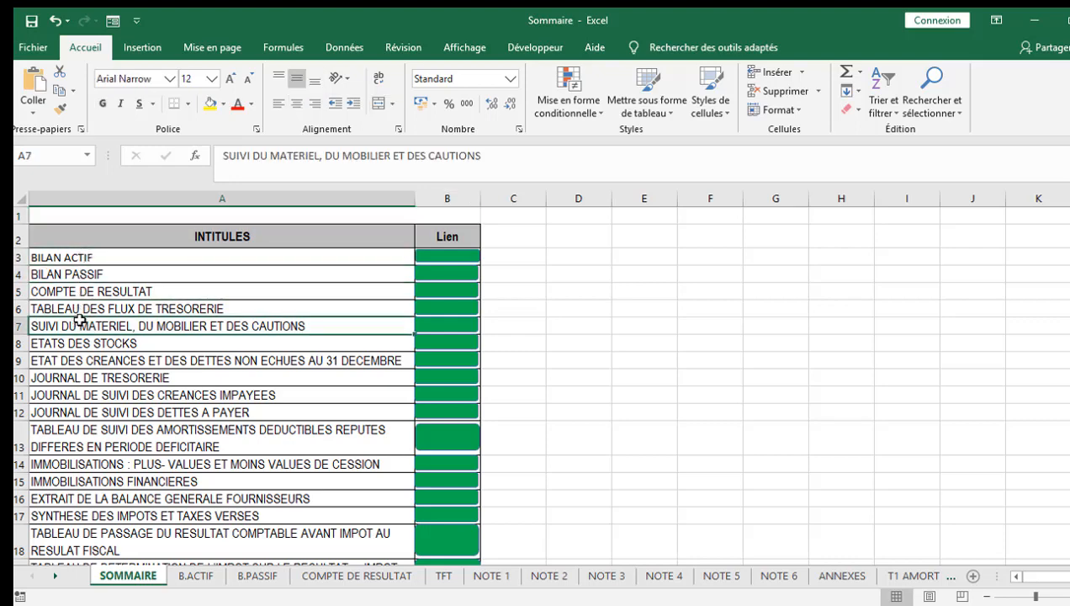
- Link the BILAN ACTIF title in A3 to cell A1 of the B.ACTIF sheet, and test the link there and back
click(113, 259)
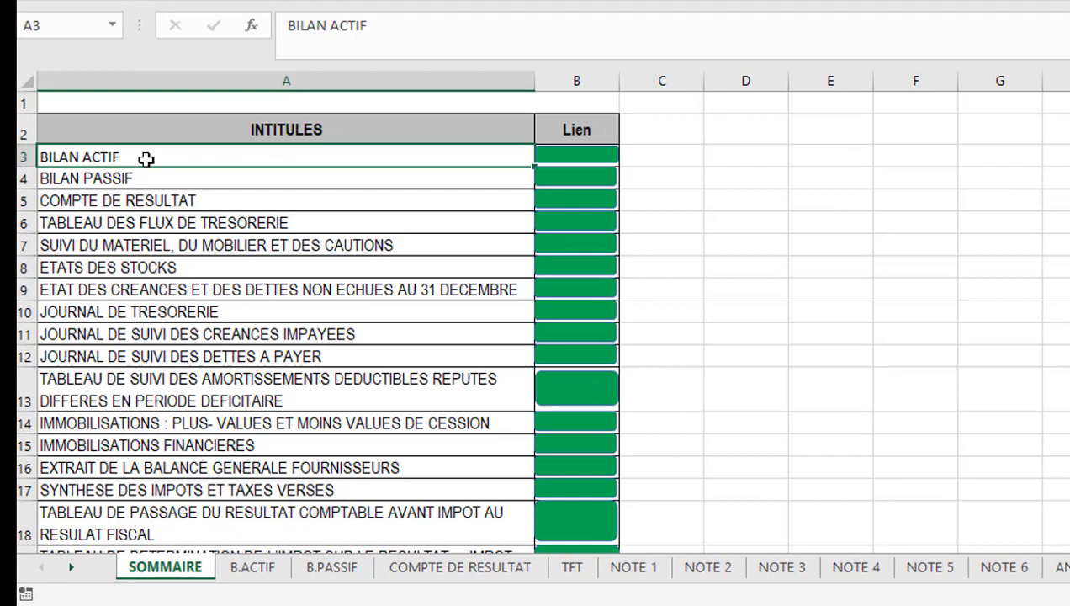
right_click(145, 159)
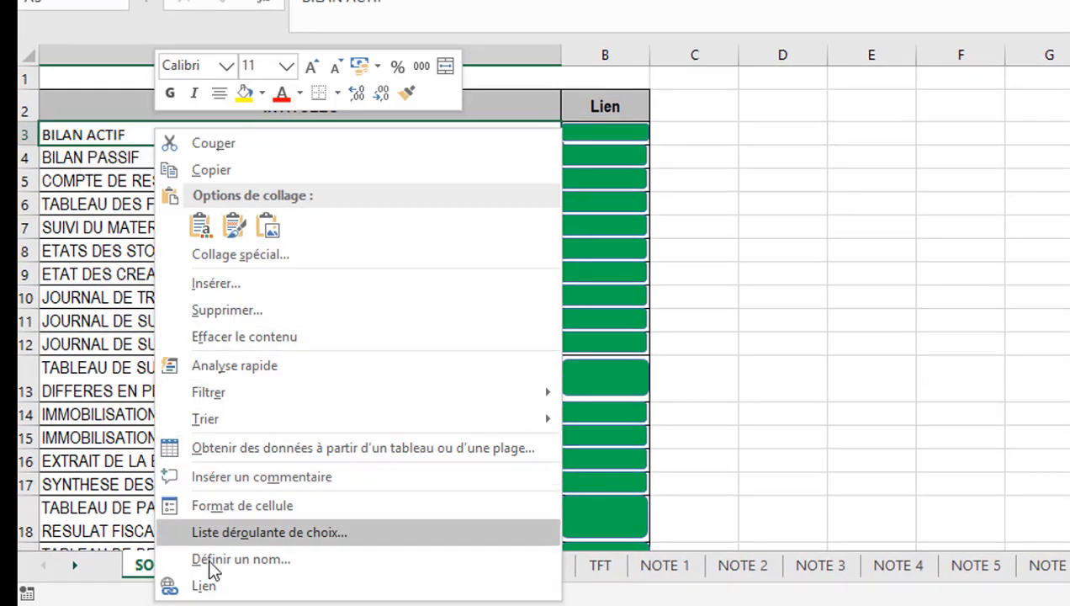
click(215, 592)
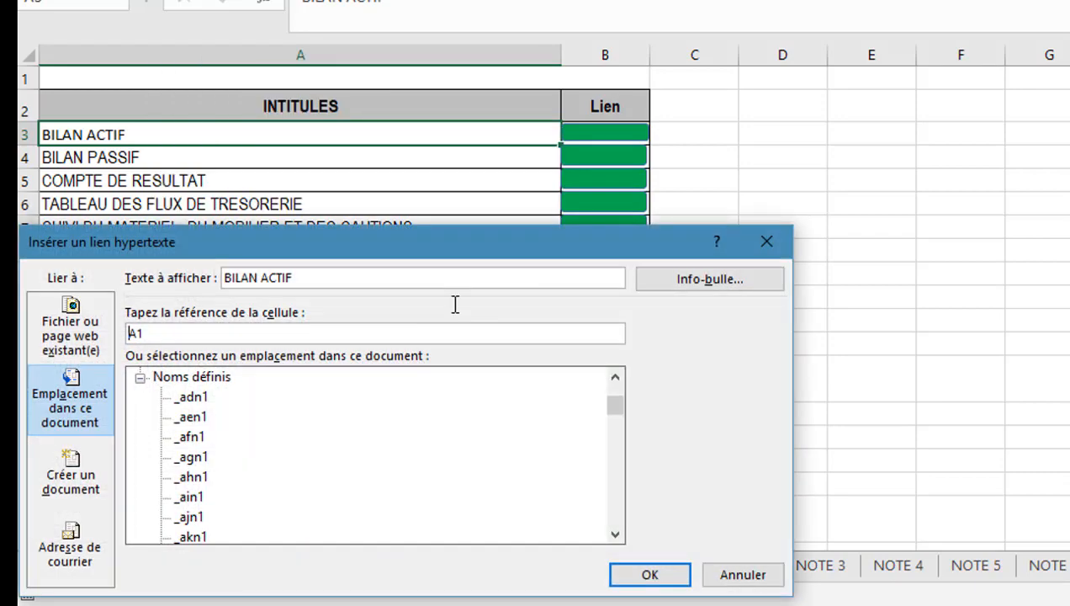
click(136, 378)
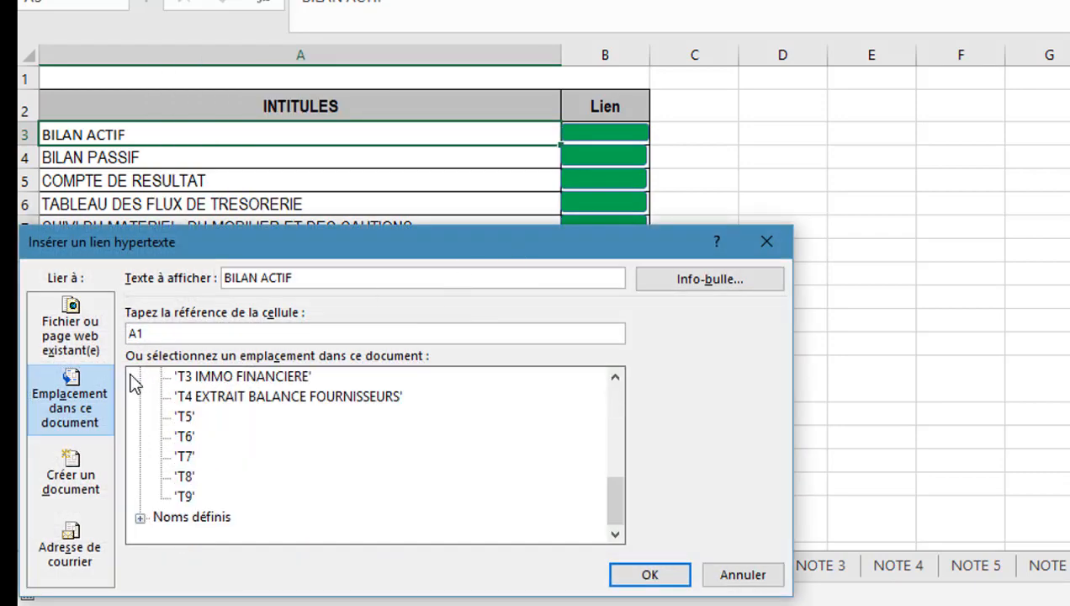
drag(621, 503, 626, 370)
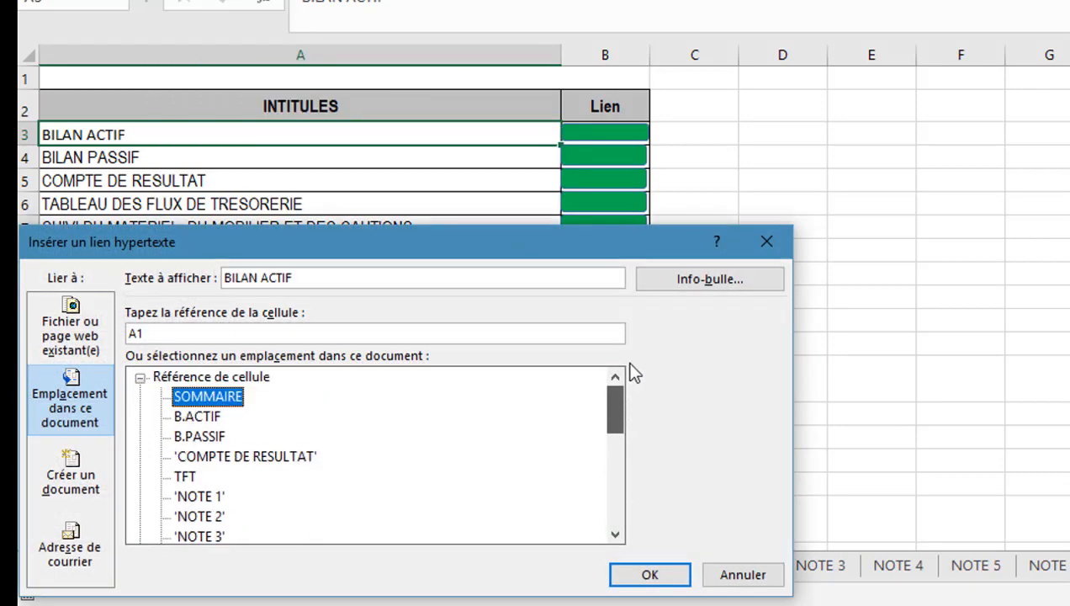
click(190, 417)
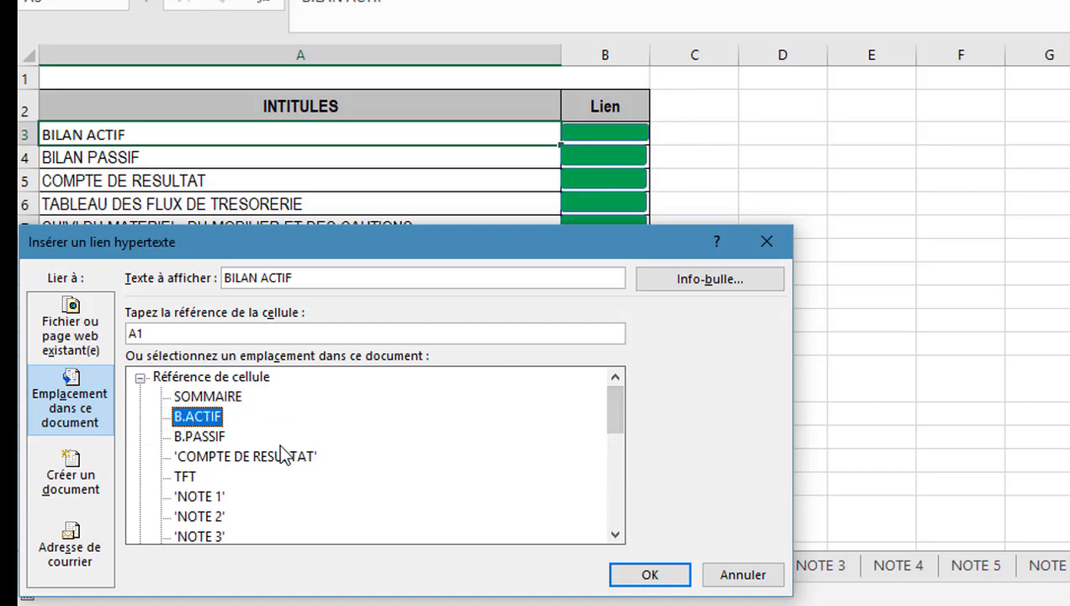
click(646, 576)
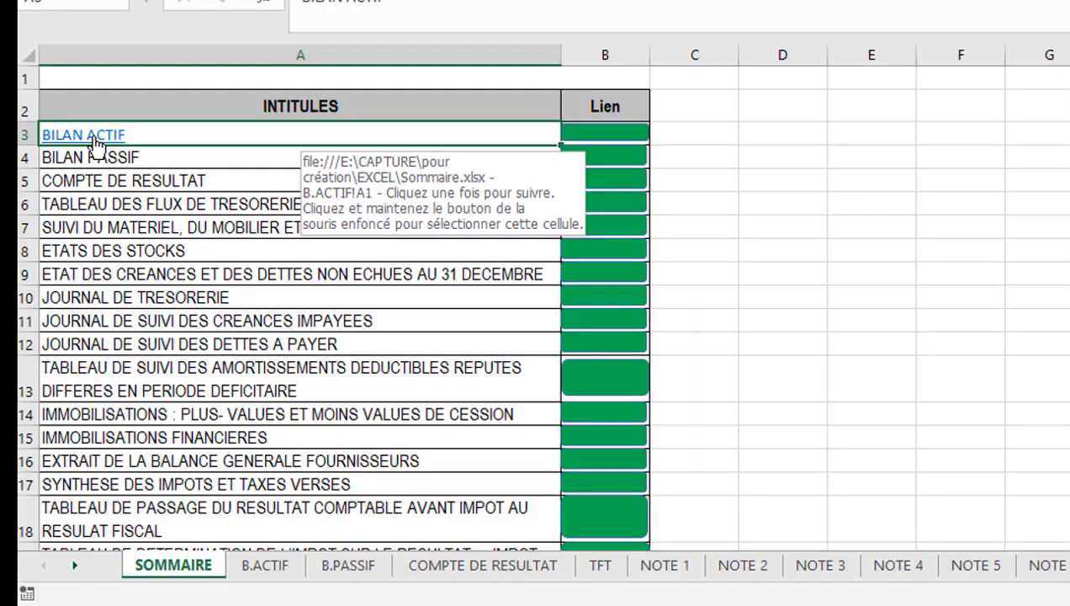
click(101, 136)
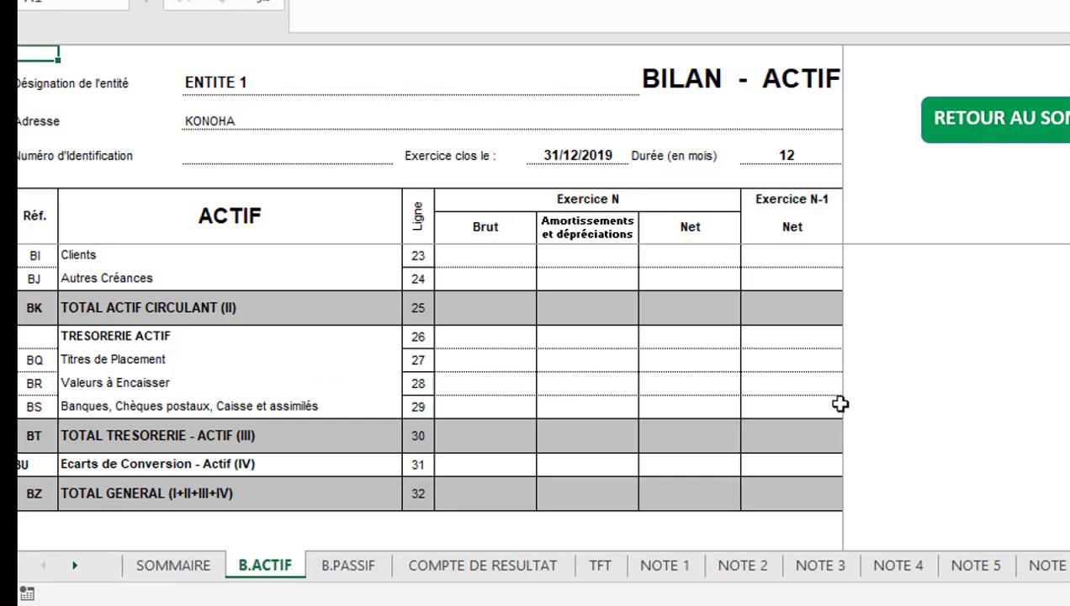
click(1057, 110)
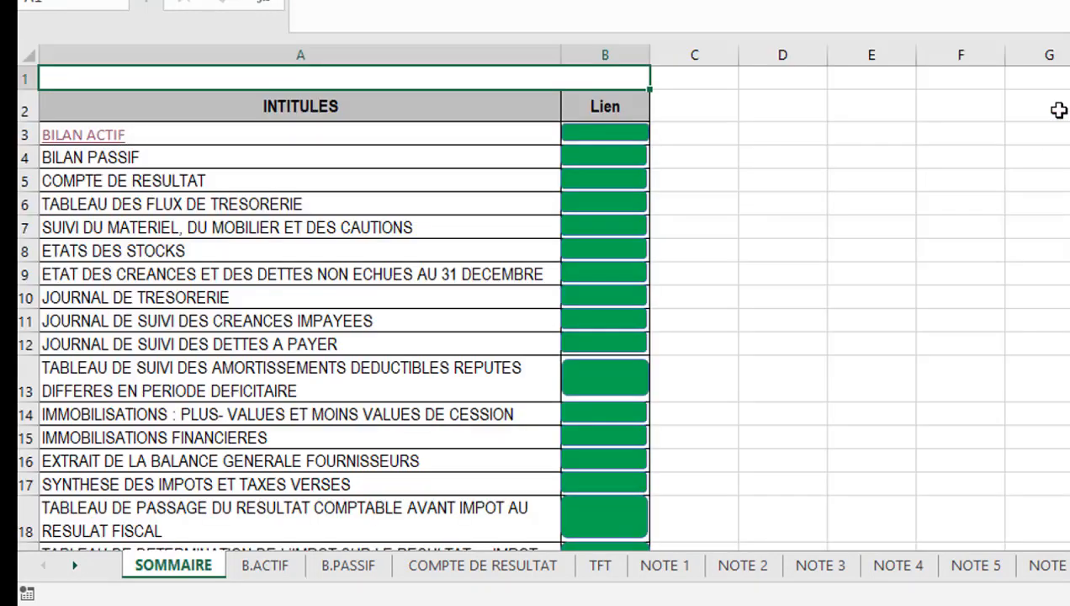
- Link the BILAN PASSIF title in A4 to cell A1 of the B.PASSIF sheet, and select the COMPTE DE RESULTAT title in A5
click(154, 153)
right_click(154, 152)
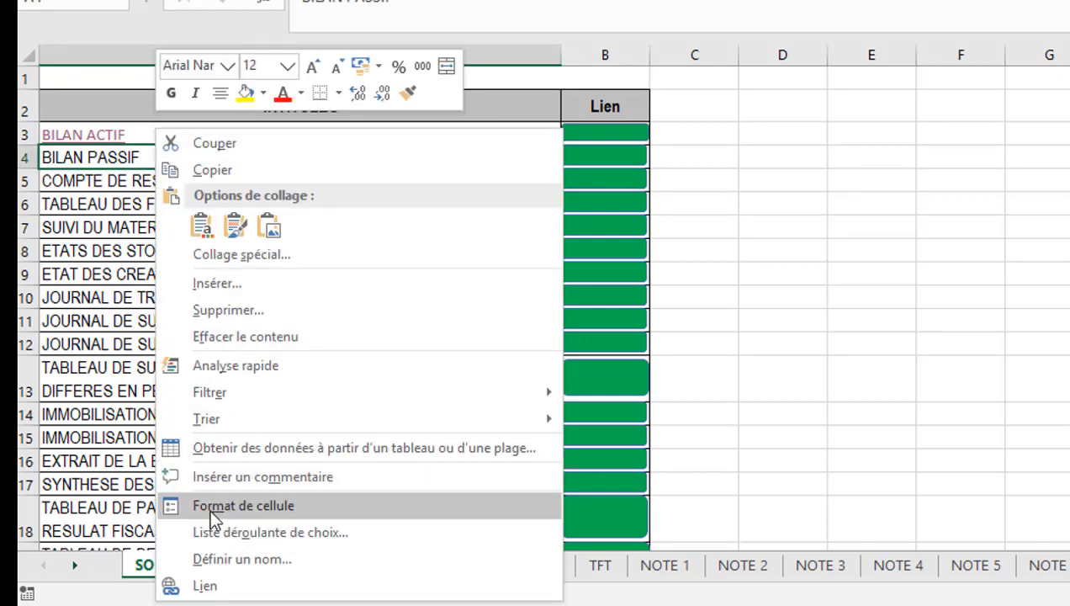
click(206, 587)
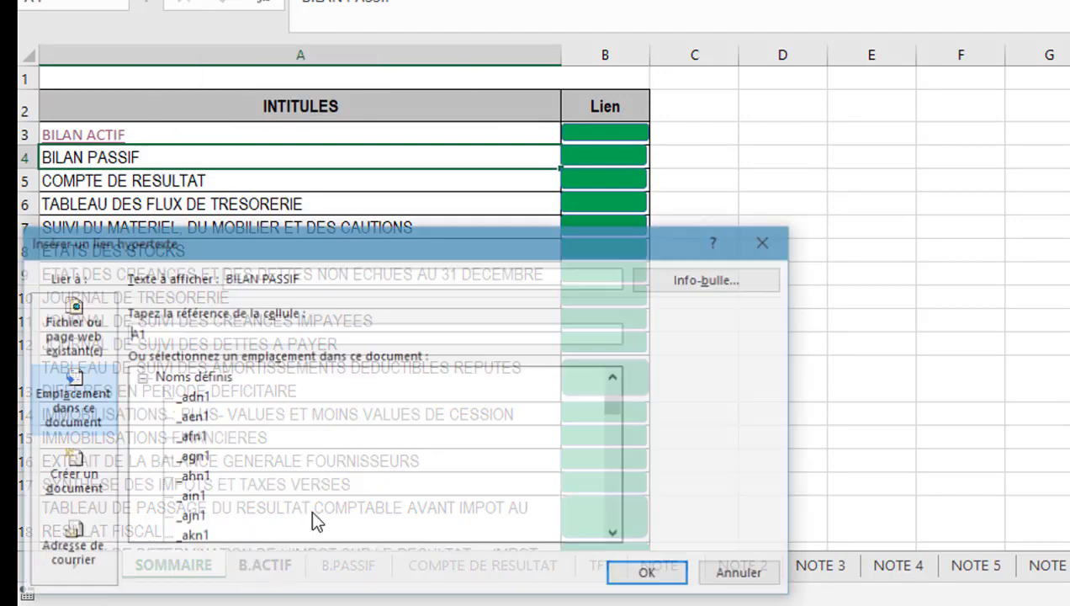
click(184, 381)
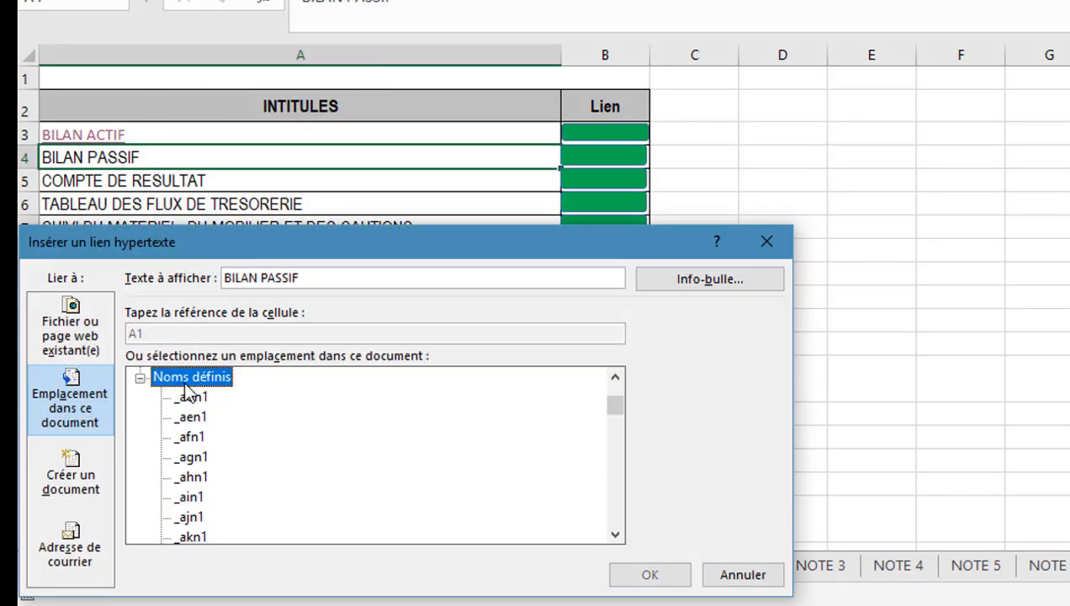
click(140, 379)
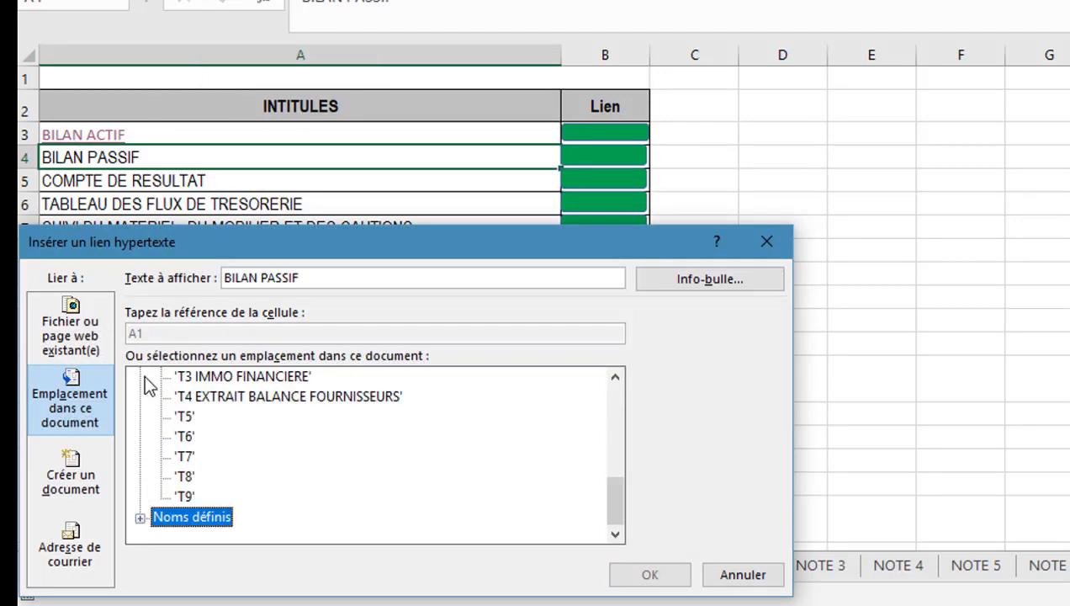
drag(616, 505, 613, 377)
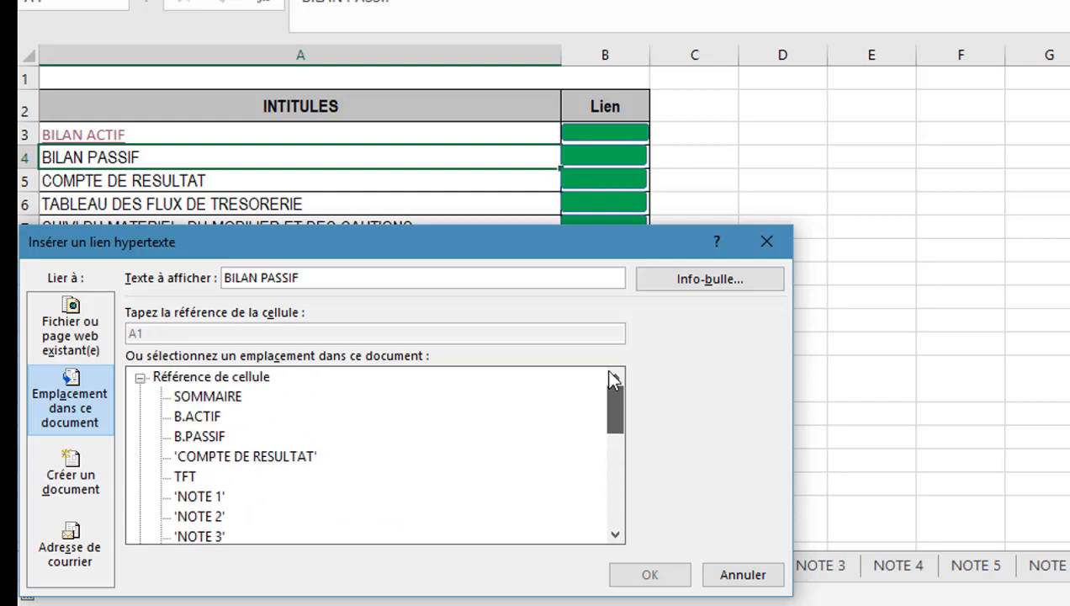
click(199, 438)
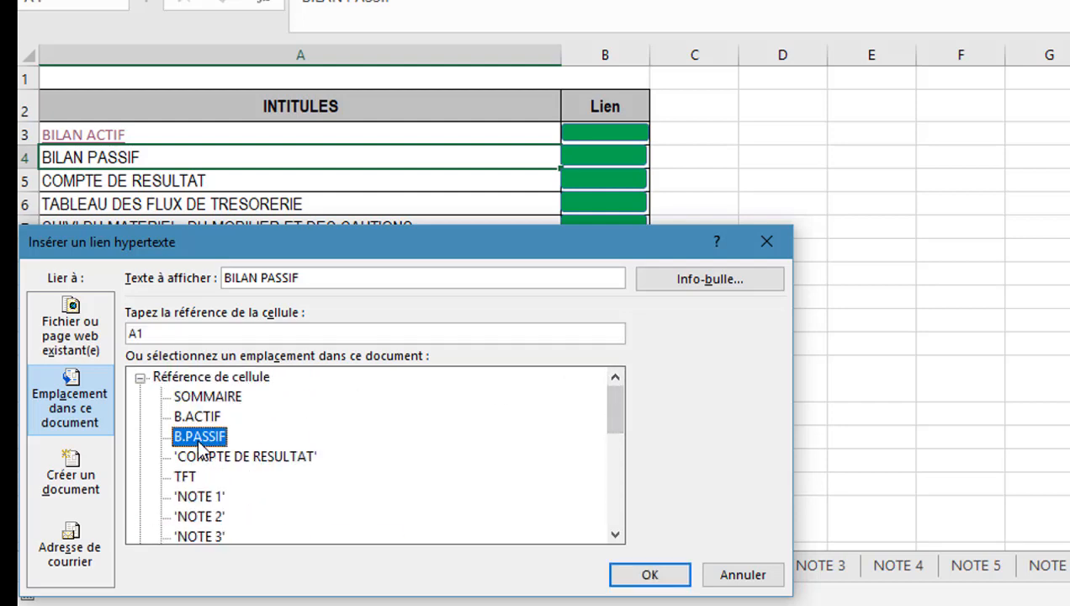
click(648, 575)
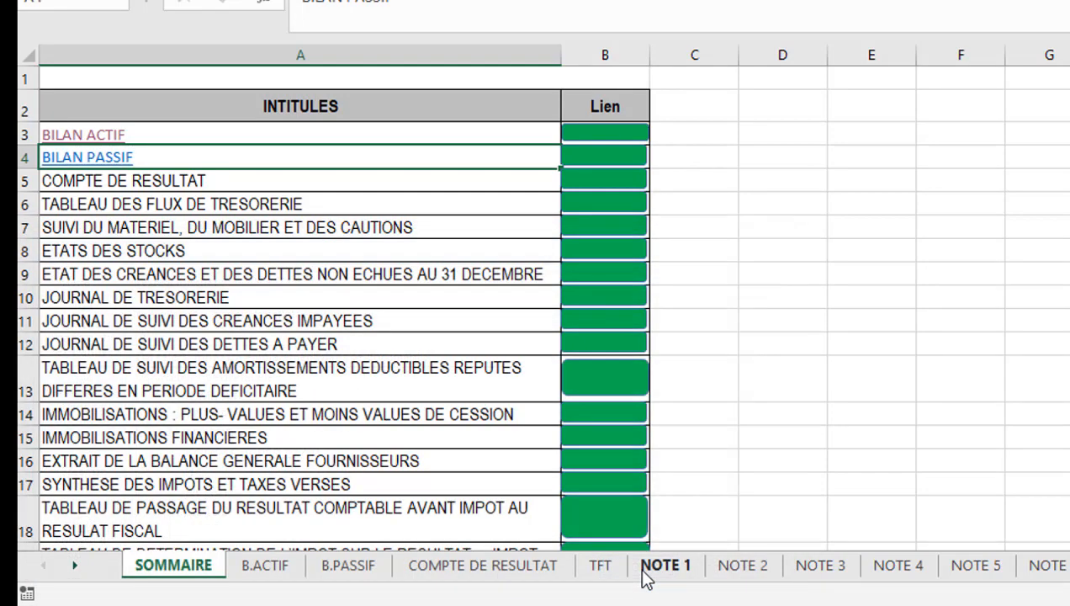
click(156, 181)
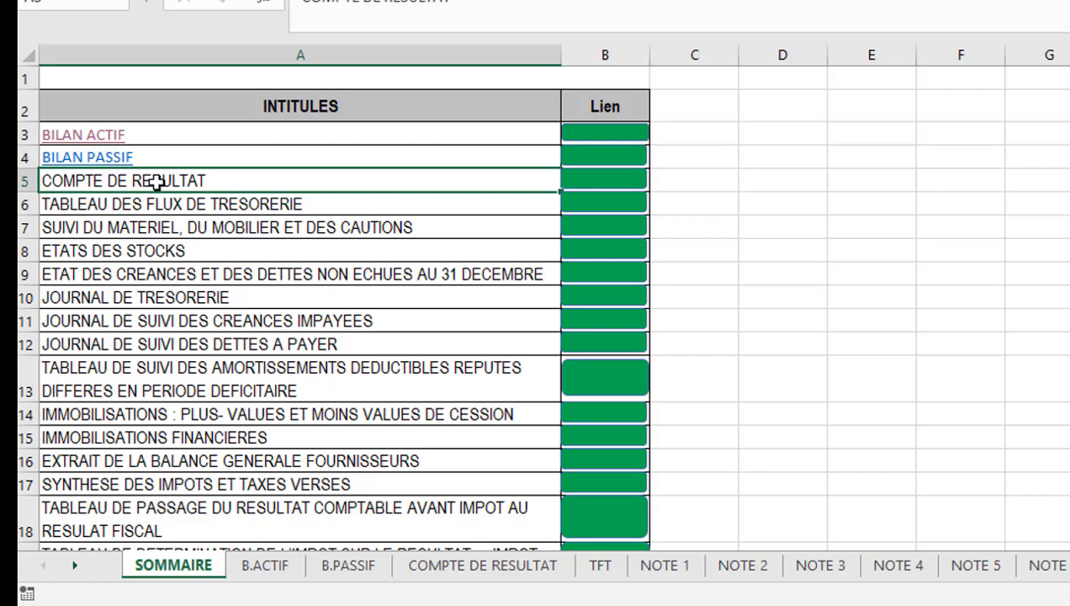